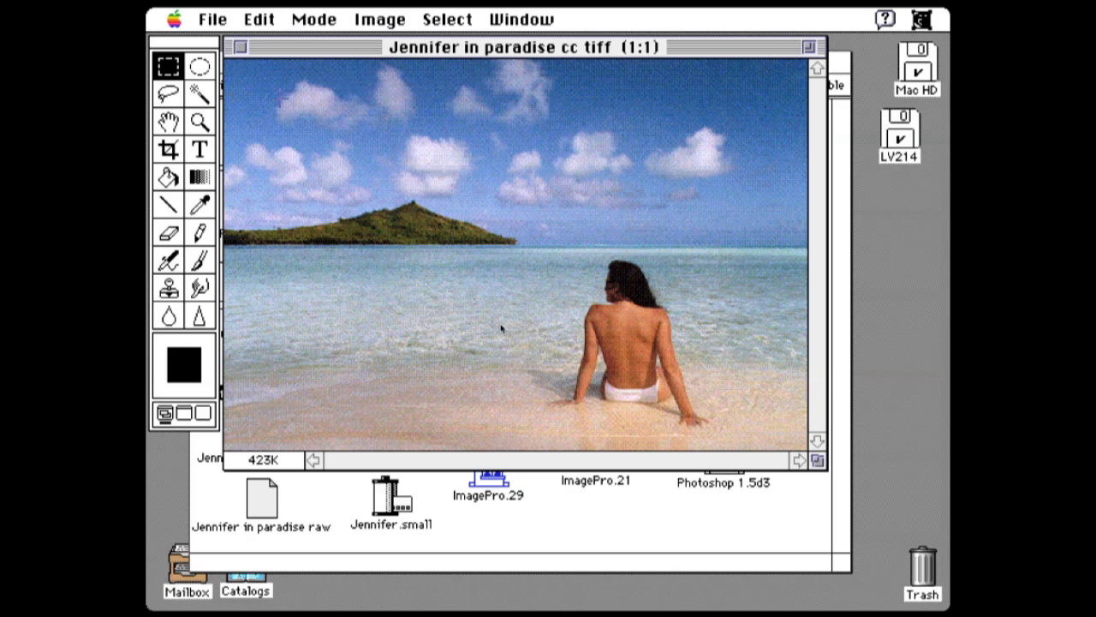
Step: Lasso the seated woman and sand, subtract the water with Magic Wand, then copy and paste
key("l")
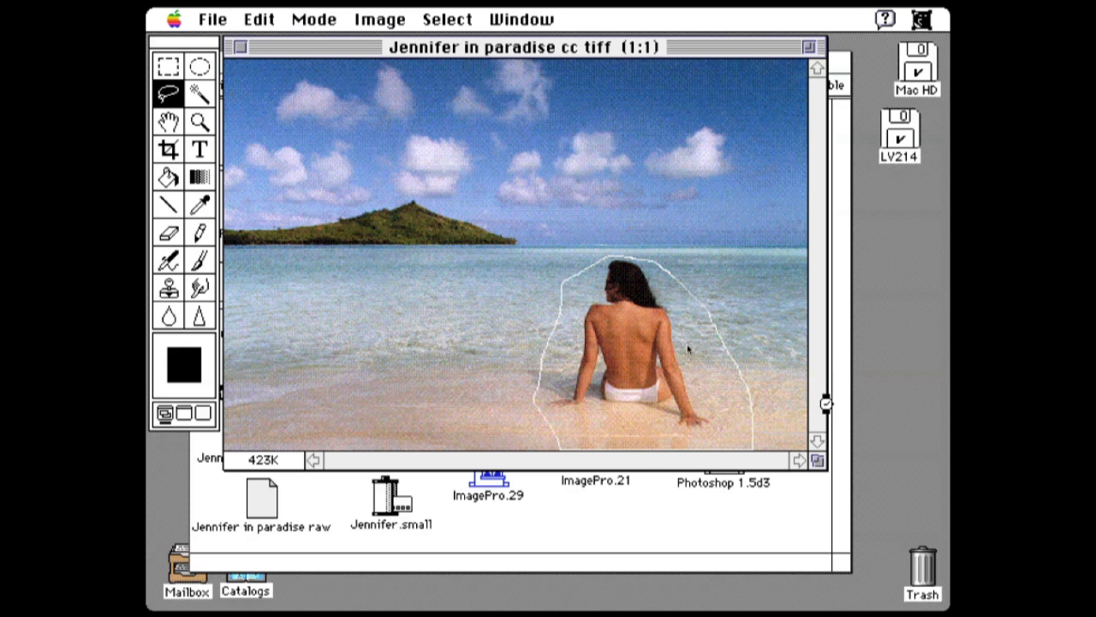
left_click(190, 95)
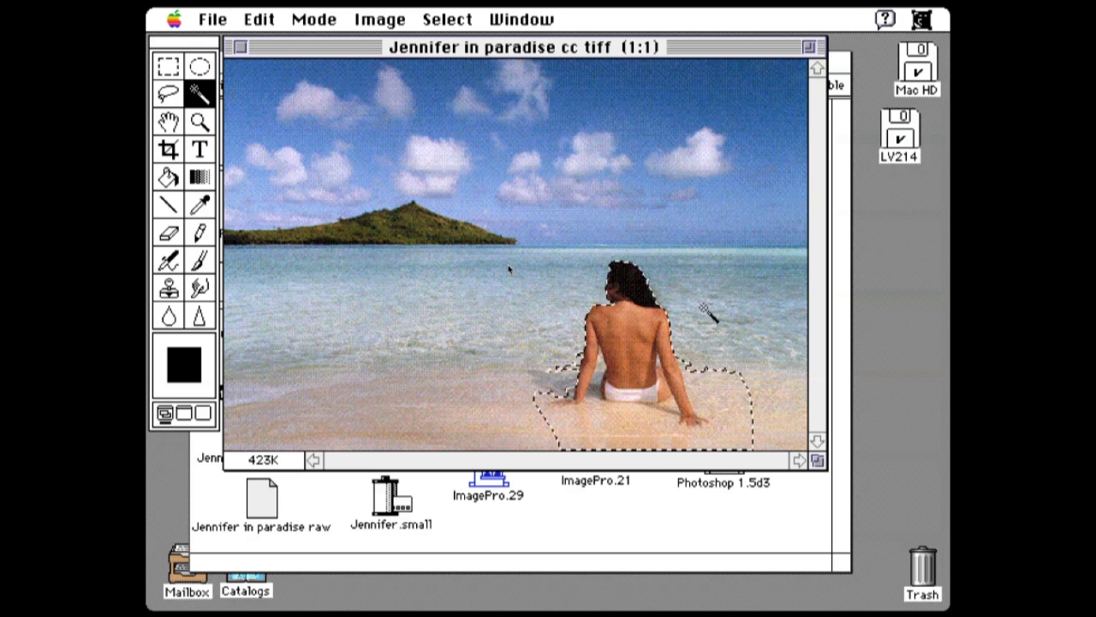
left_click(760, 395, "shift")
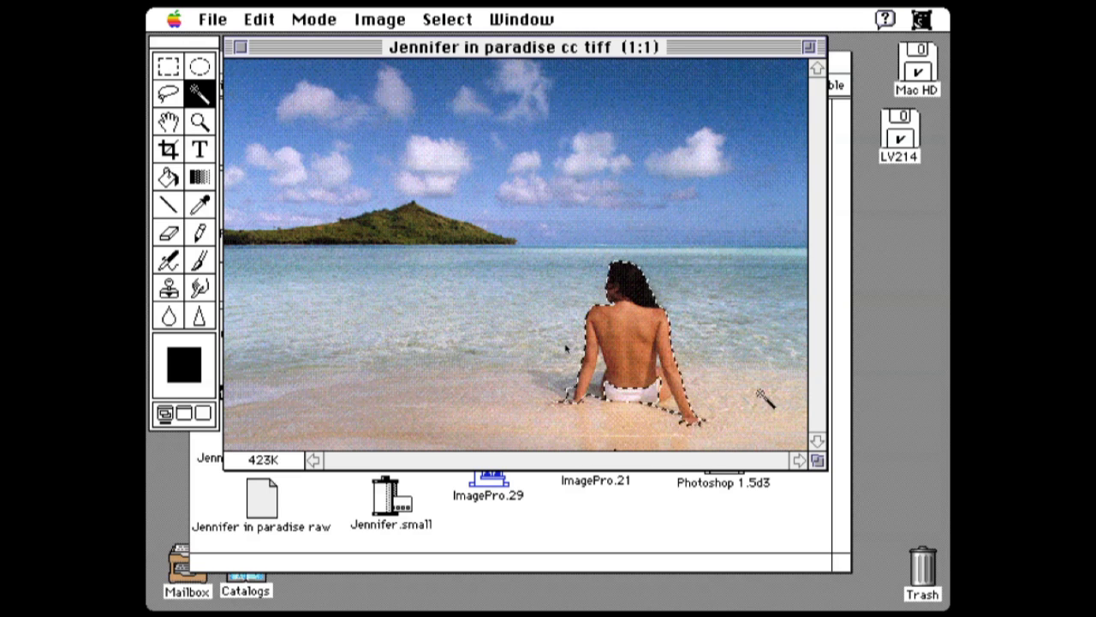
key("l")
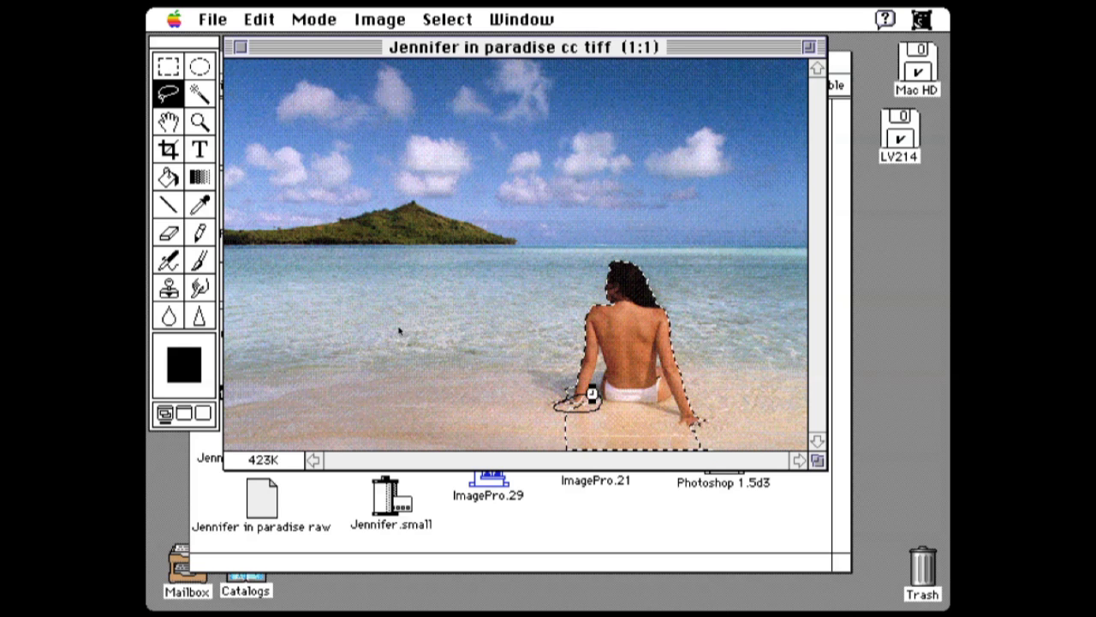
key("super+c")
key("super+v")
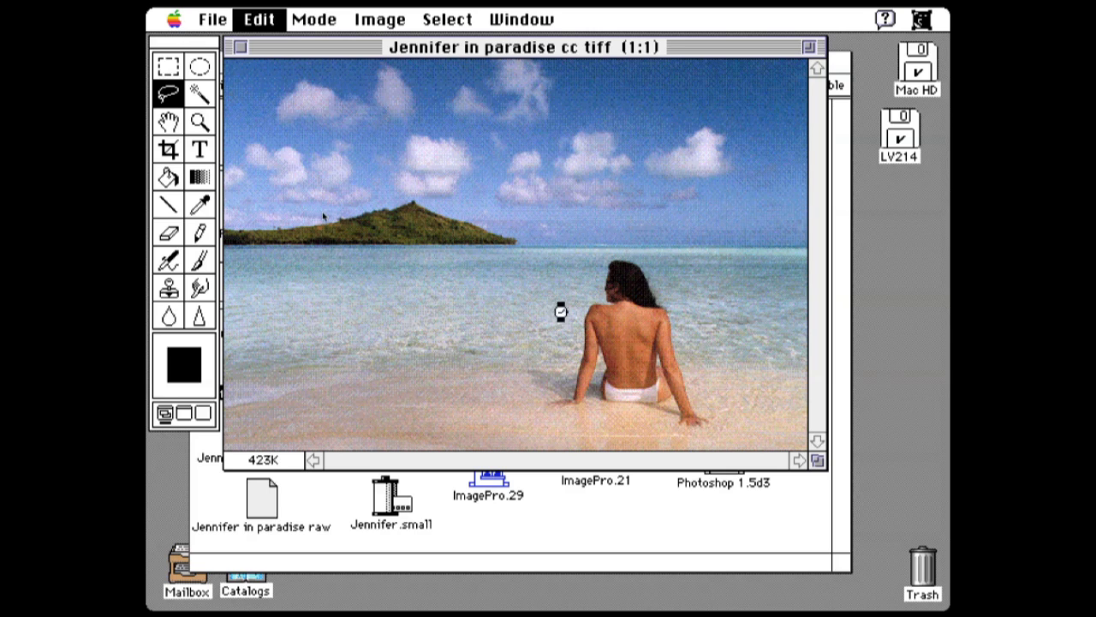
Step: Place the pasted woman left of the original, then copy and paste the magic-wand-selected island
left_click_drag(630, 337, 468, 338)
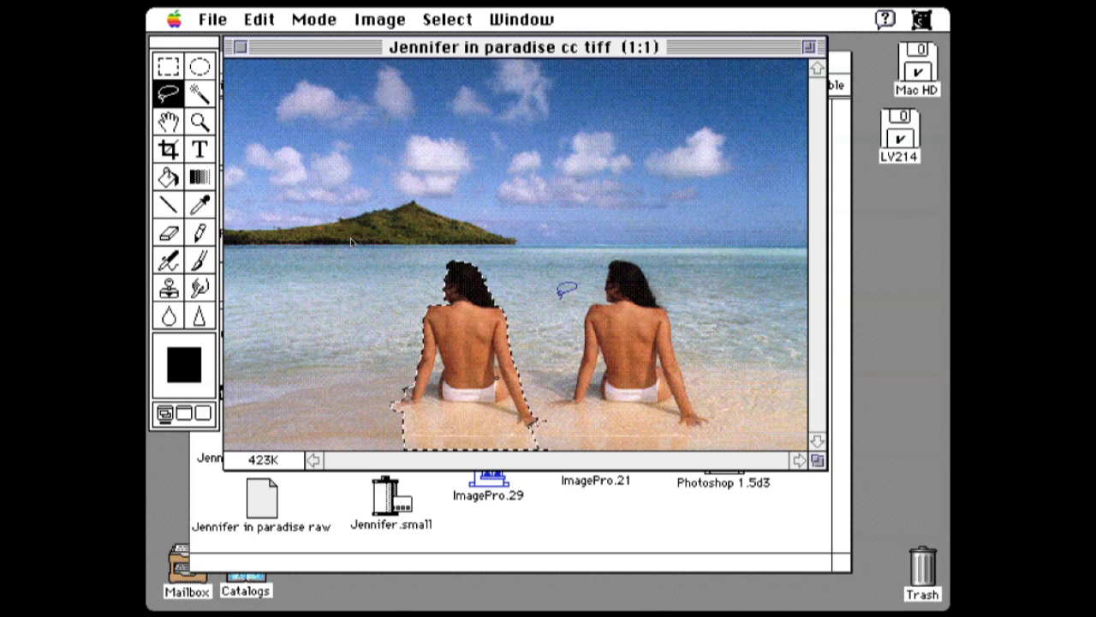
left_click(551, 301)
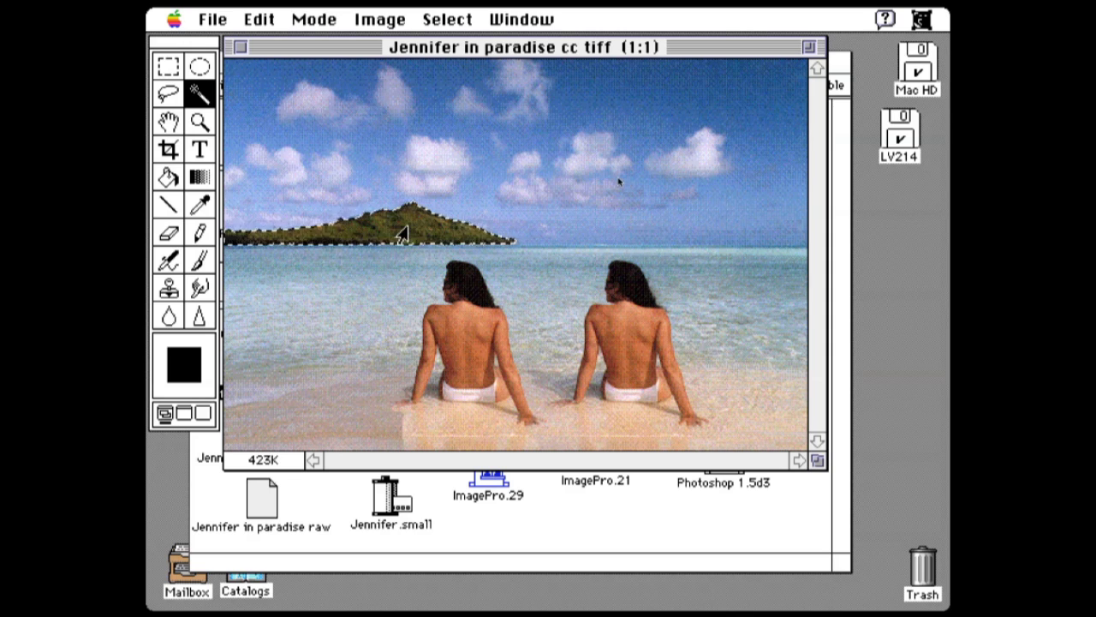
key("super+c")
key("super+v")
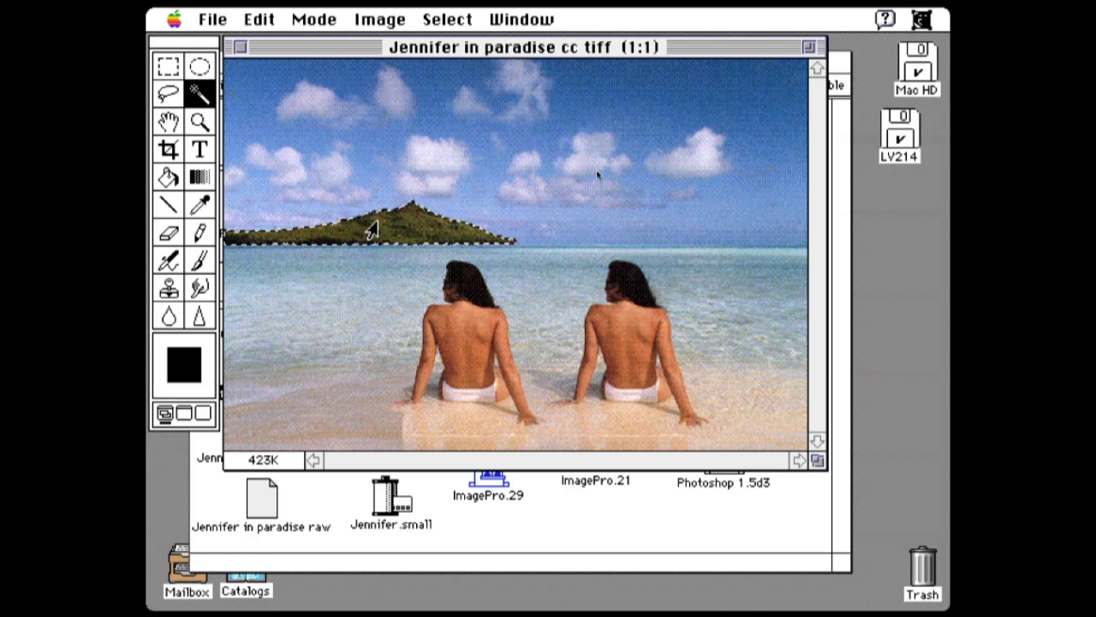
Step: Flip the pasted island copy and move it onto the right horizon
left_click(259, 19)
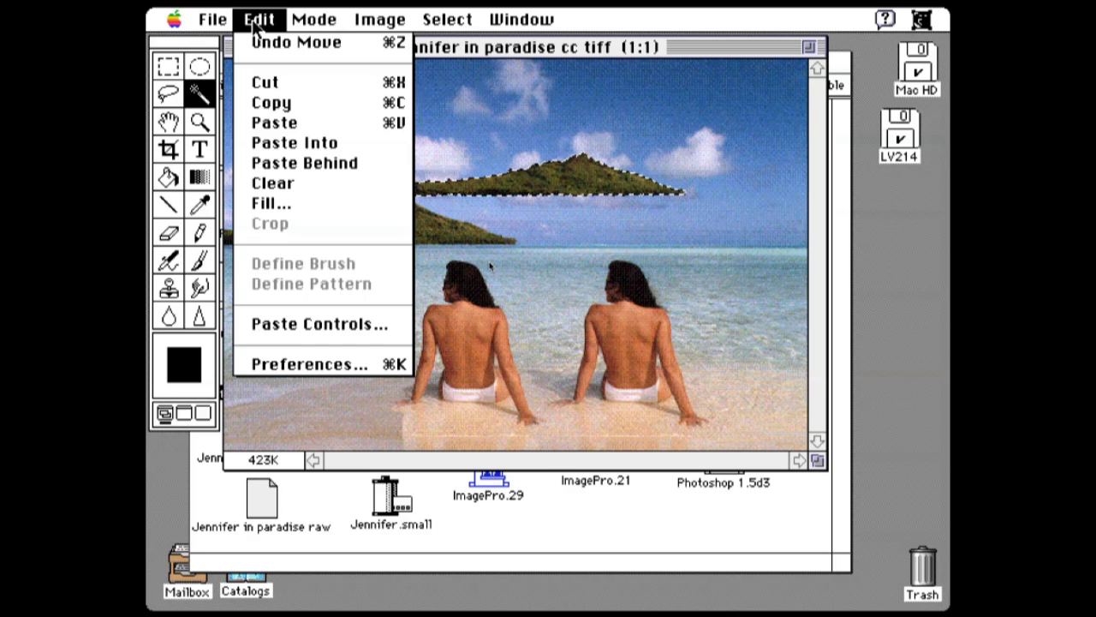
left_click_drag(289, 19, 591, 209)
left_click_drag(320, 15, 549, 283)
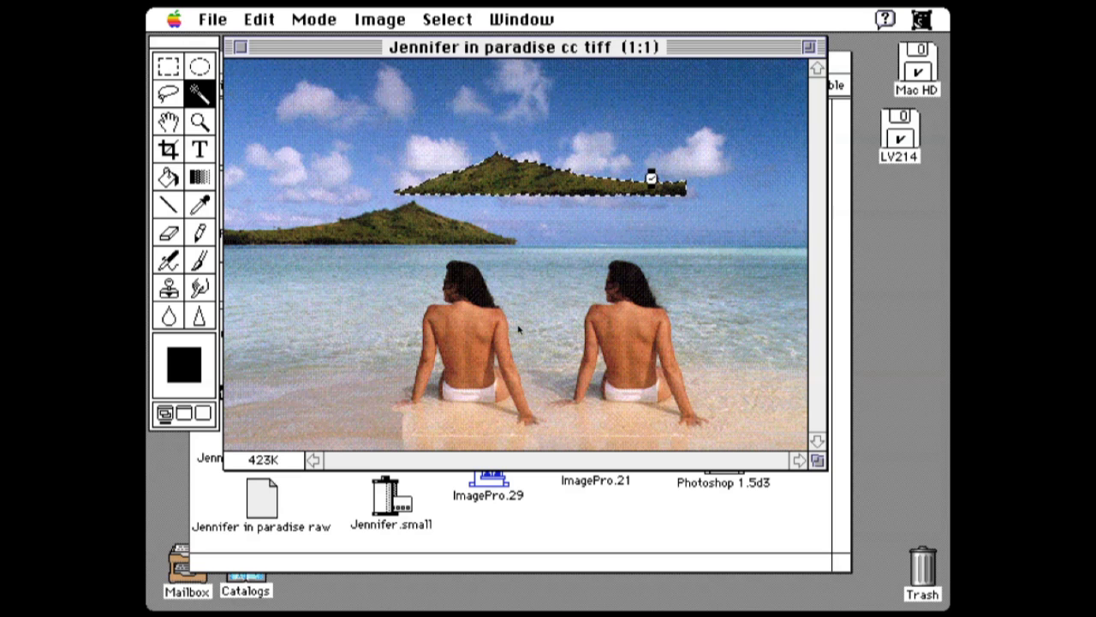
left_click_drag(696, 229, 720, 243)
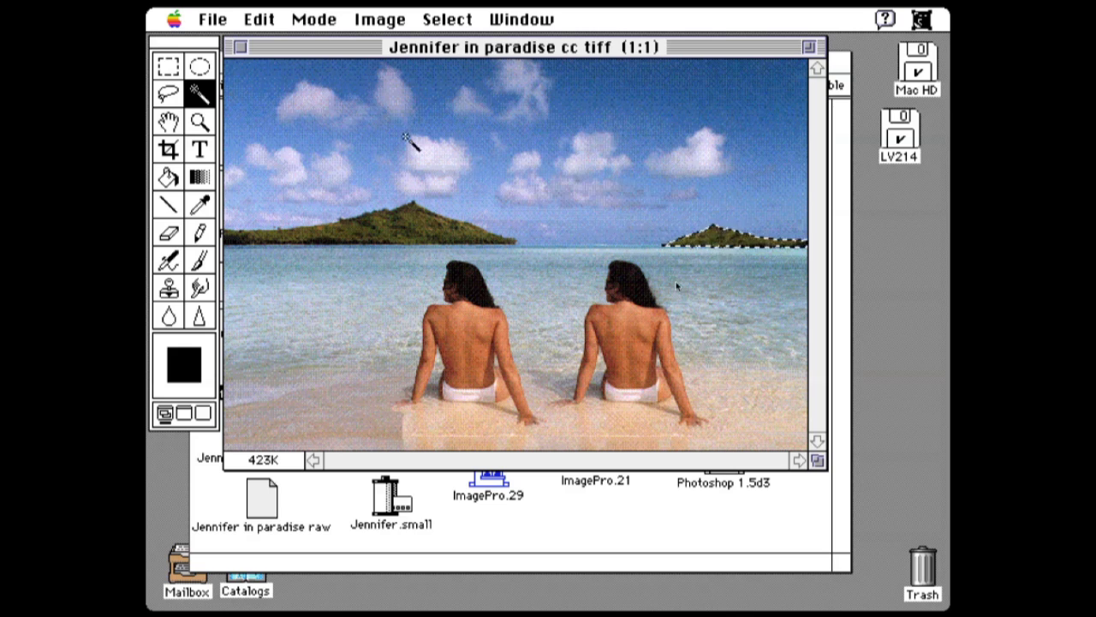
Step: Blend the island copy at 60% opacity via Paste Controls, deselect, and bring the Finder forward
left_click(264, 21)
left_click_drag(266, 28, 298, 323)
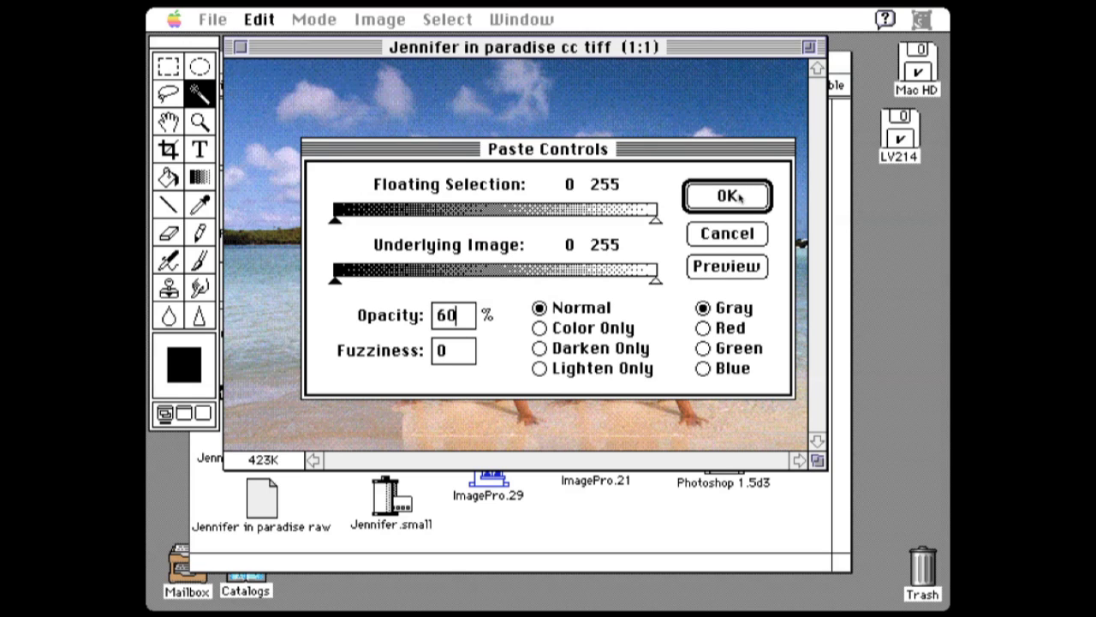
left_click(741, 198)
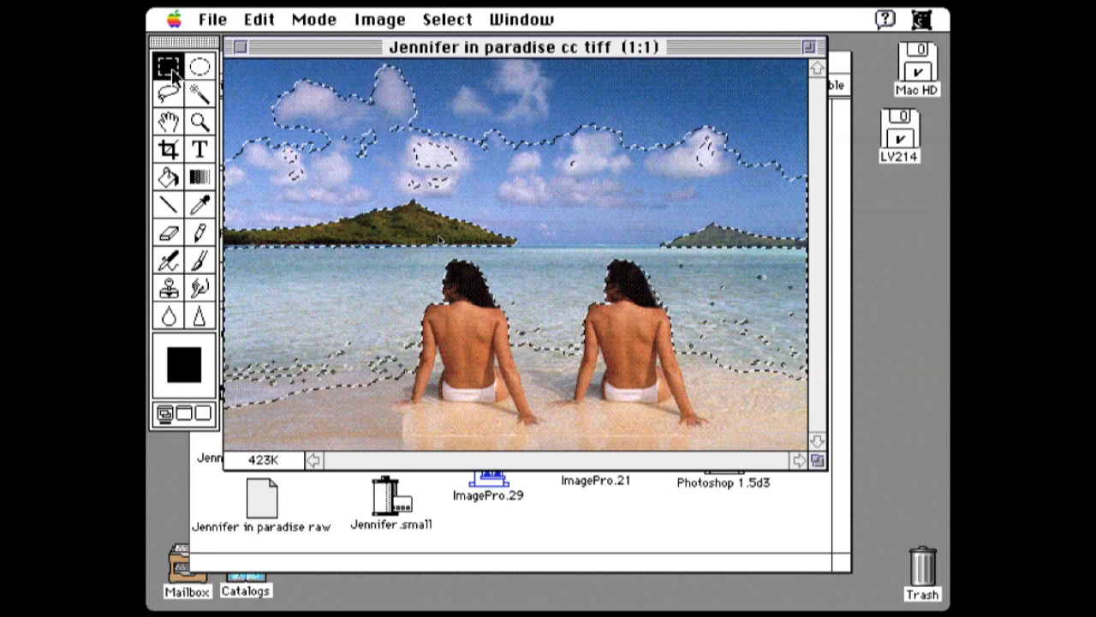
left_click(435, 200)
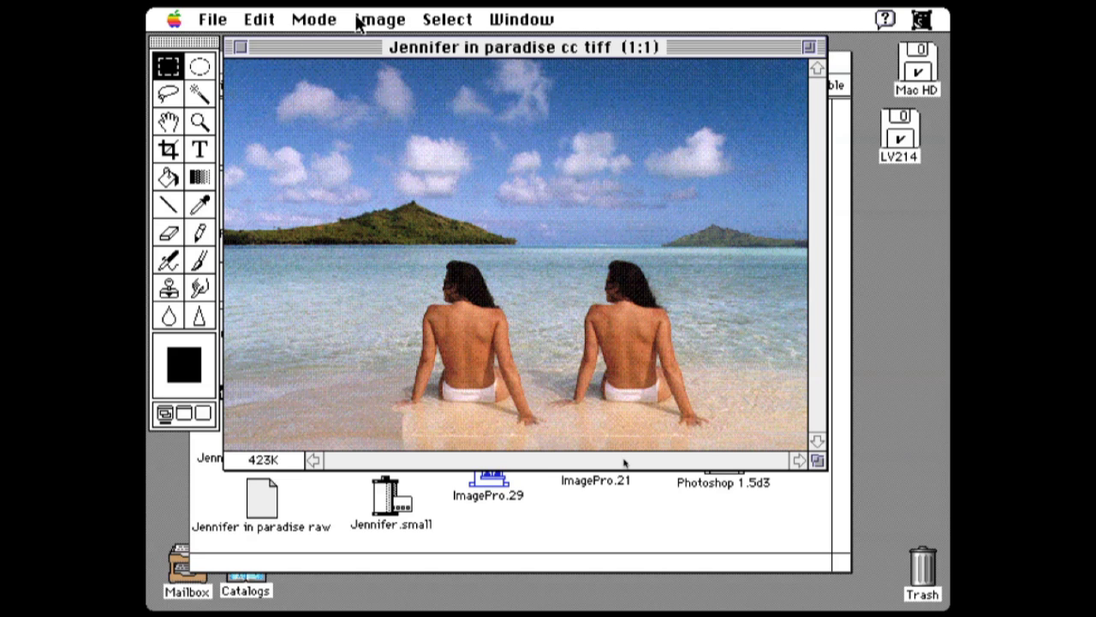
left_click(492, 546)
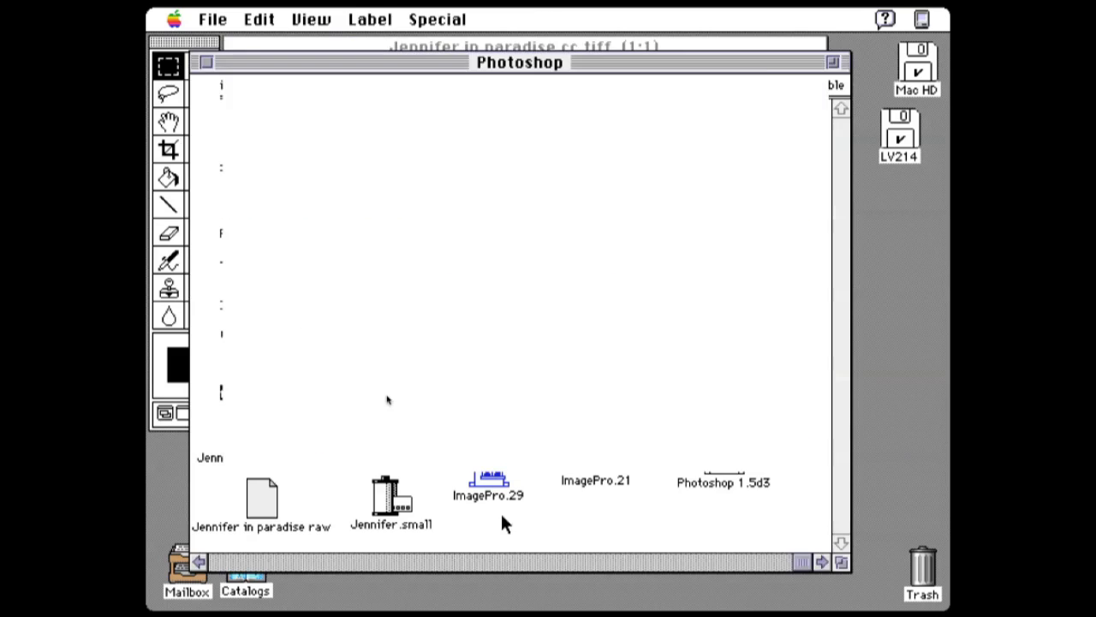
Step: Open 'pt_reyes cc tiff' from the Finder and nudge its window into position
double_click(387, 370)
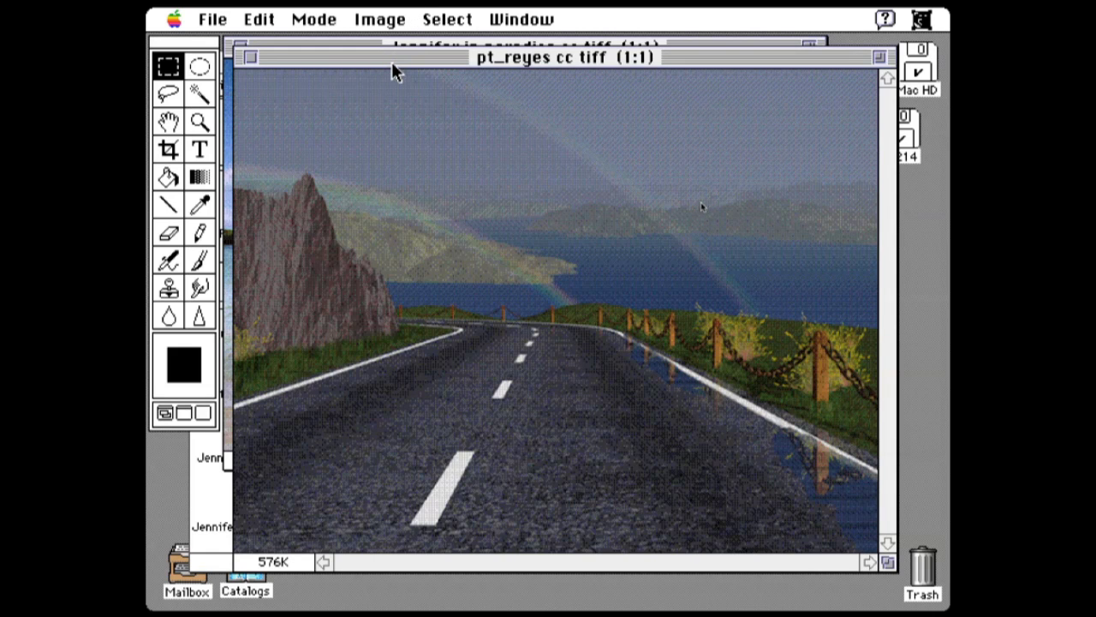
left_click_drag(393, 62, 388, 60)
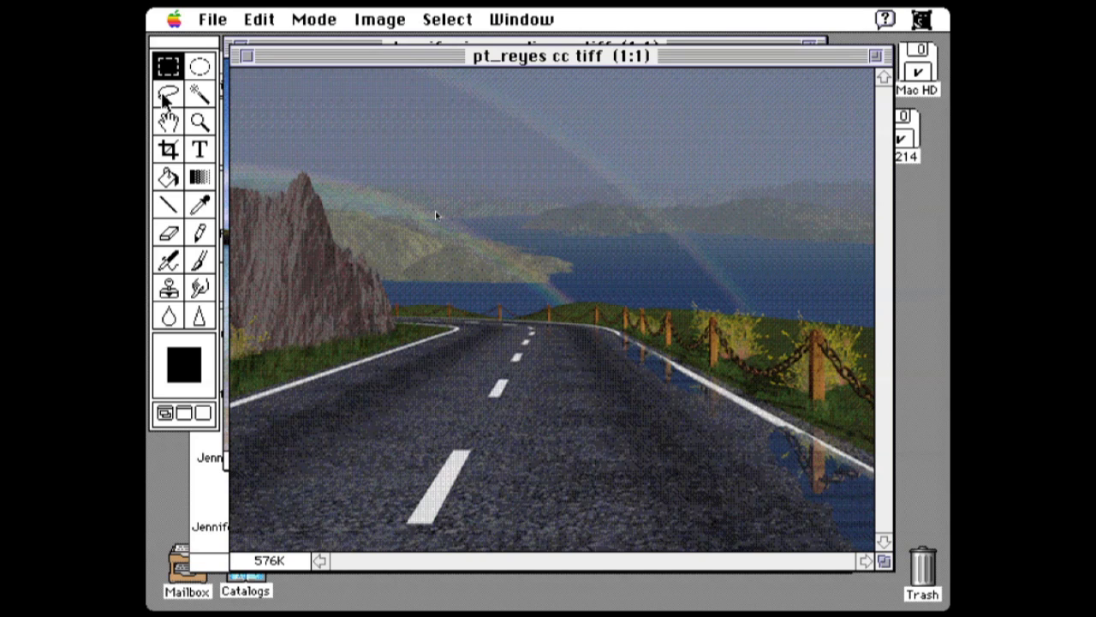
Step: Magic-wand the blue bay water, undoing spills into sky and hills to keep only water
left_click(199, 93)
left_click(467, 295)
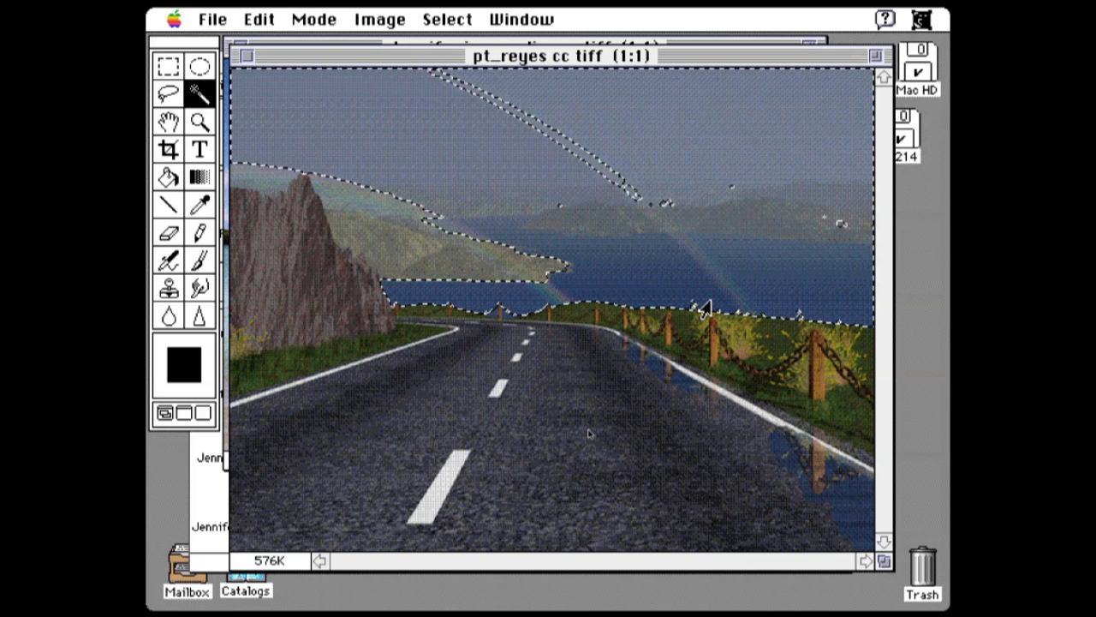
key("super+z")
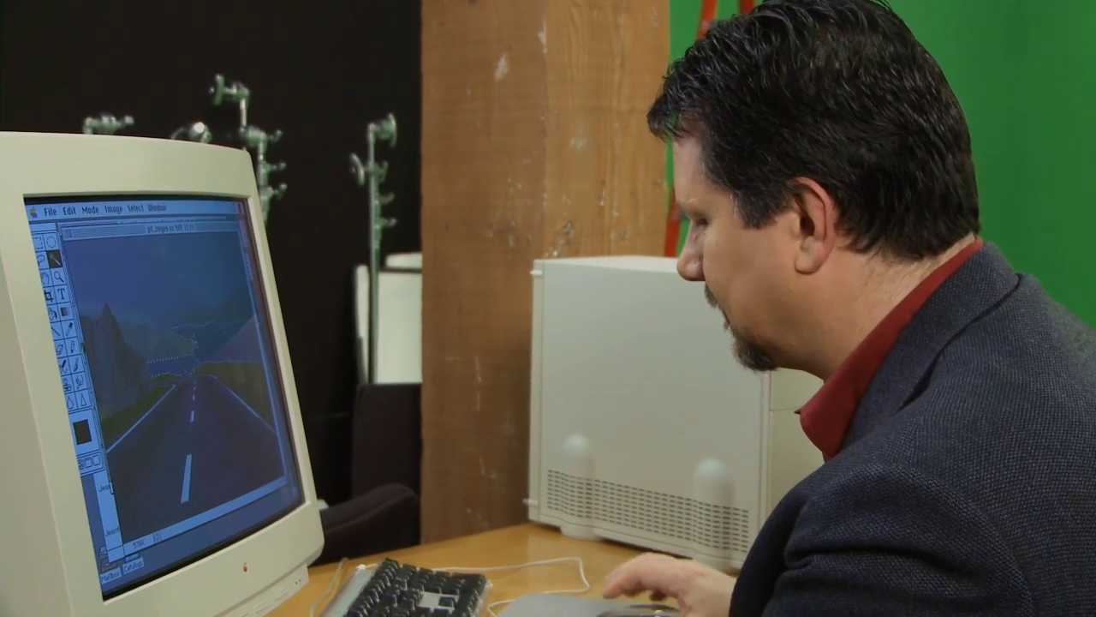
key("super+g")
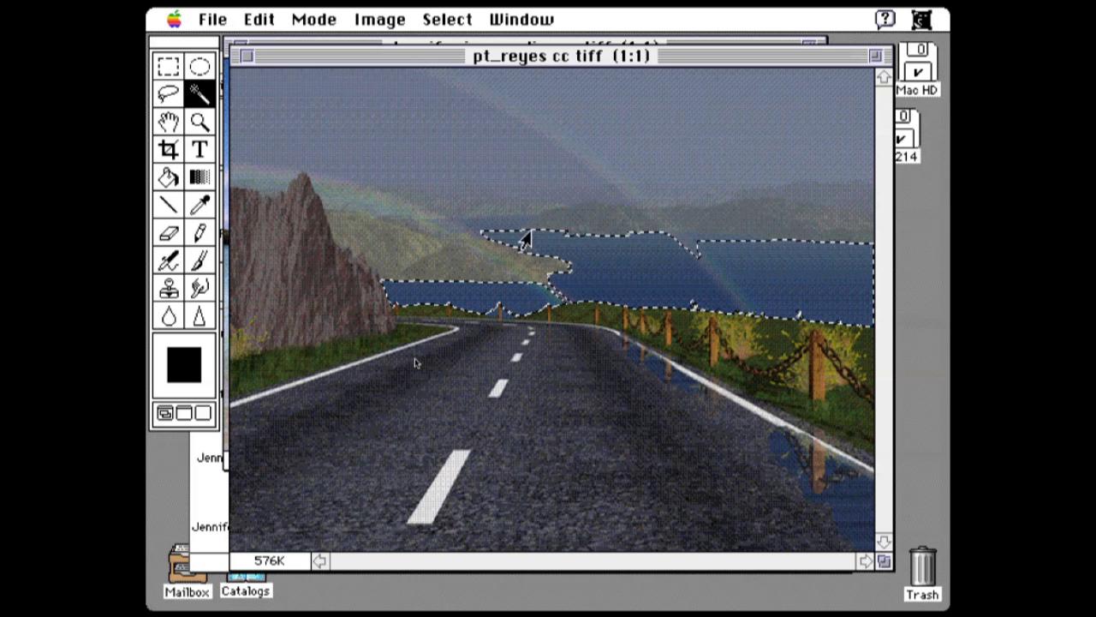
left_click(557, 244, "shift")
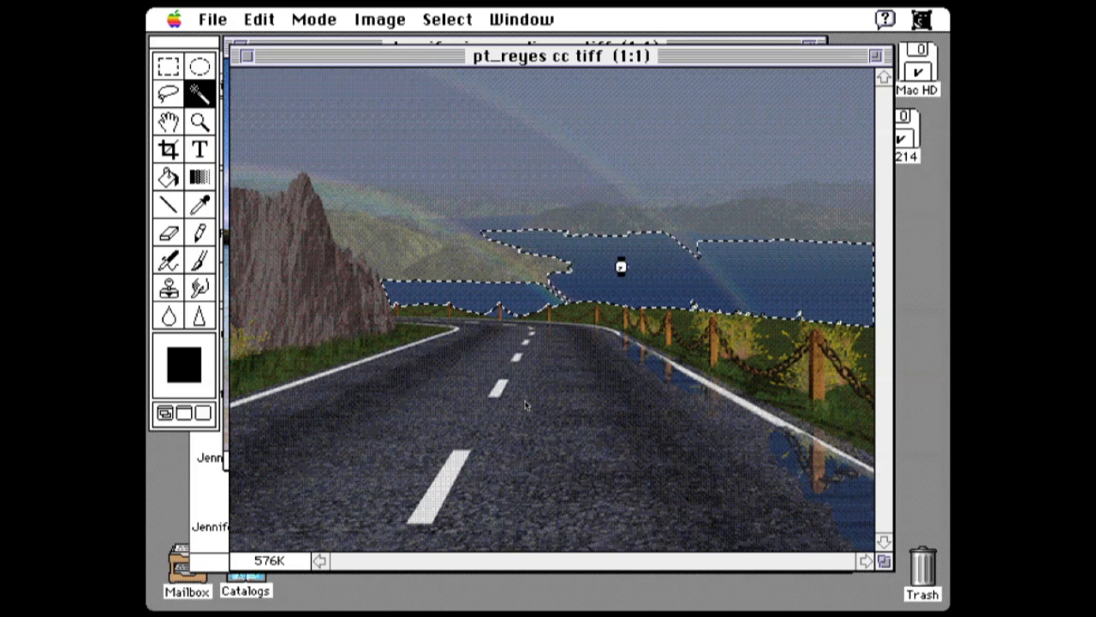
key("super+z")
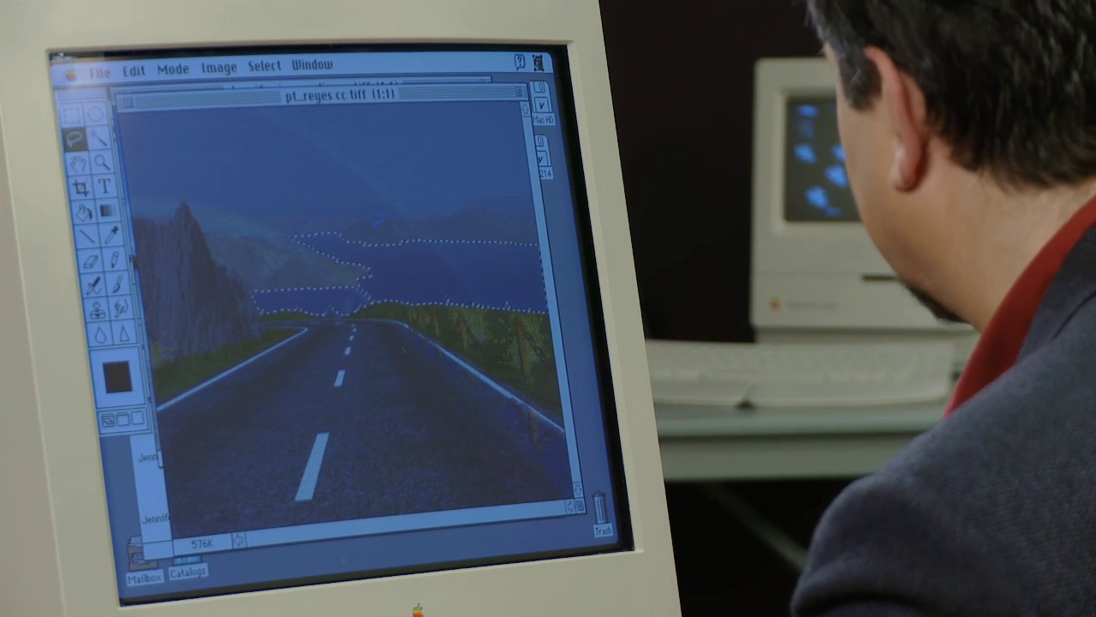
key("super+u")
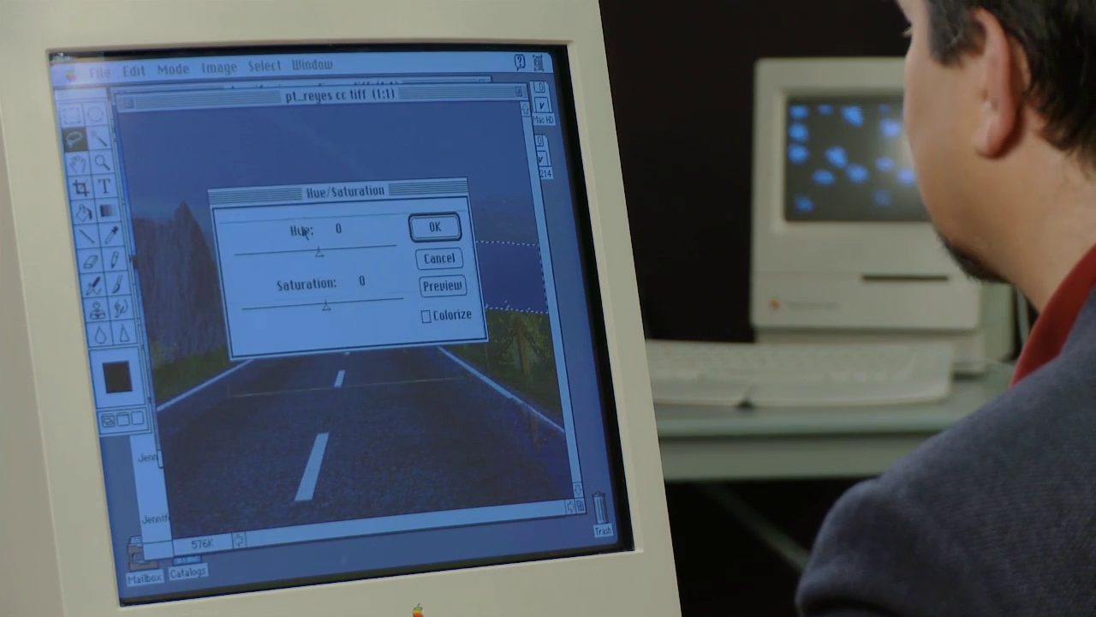
Step: Shift the water's hue about -38 toward teal with slightly lower saturation
left_click_drag(304, 199, 325, 394)
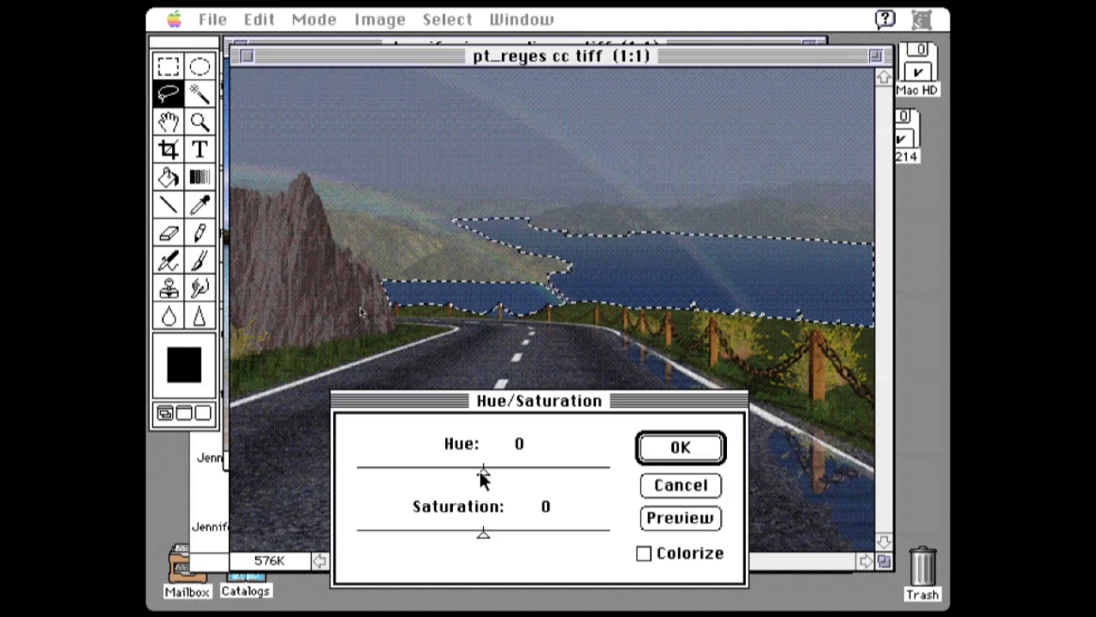
left_click_drag(479, 468, 456, 469)
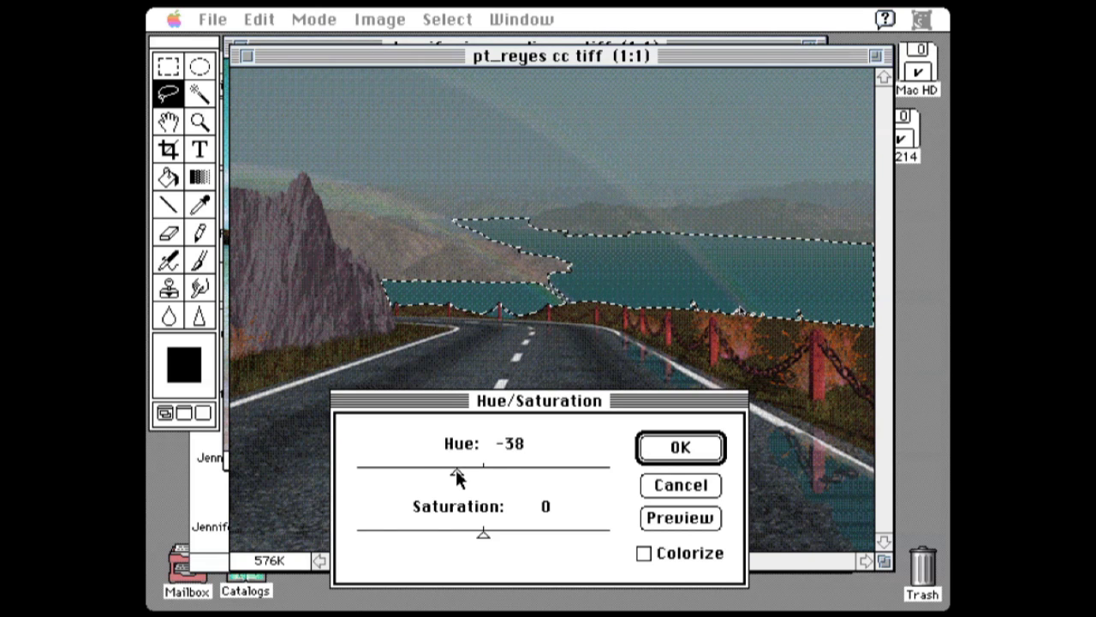
left_click(717, 514)
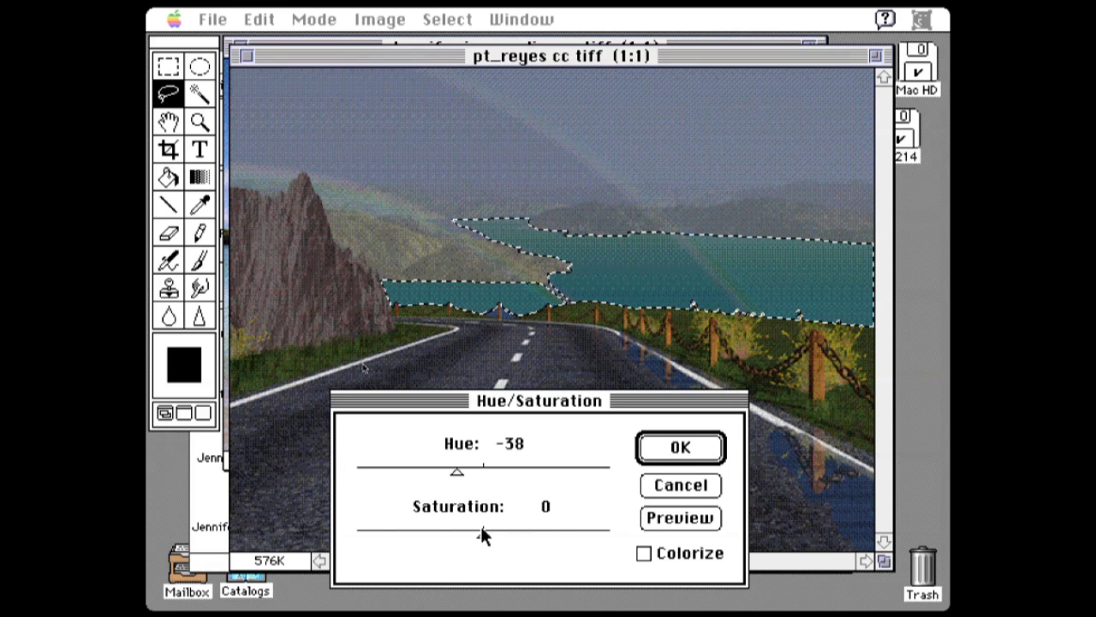
left_click_drag(476, 531, 471, 533)
left_click(711, 447)
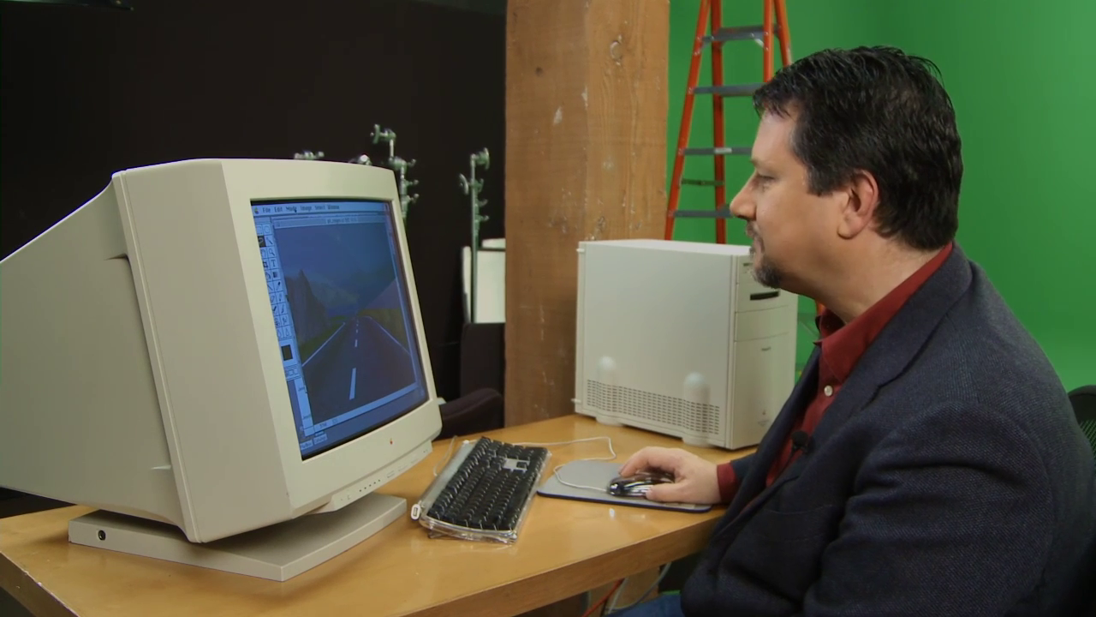
Step: Bring up the Image Calculate channel operations list at Multiply
left_click(291, 208)
left_click(390, 19)
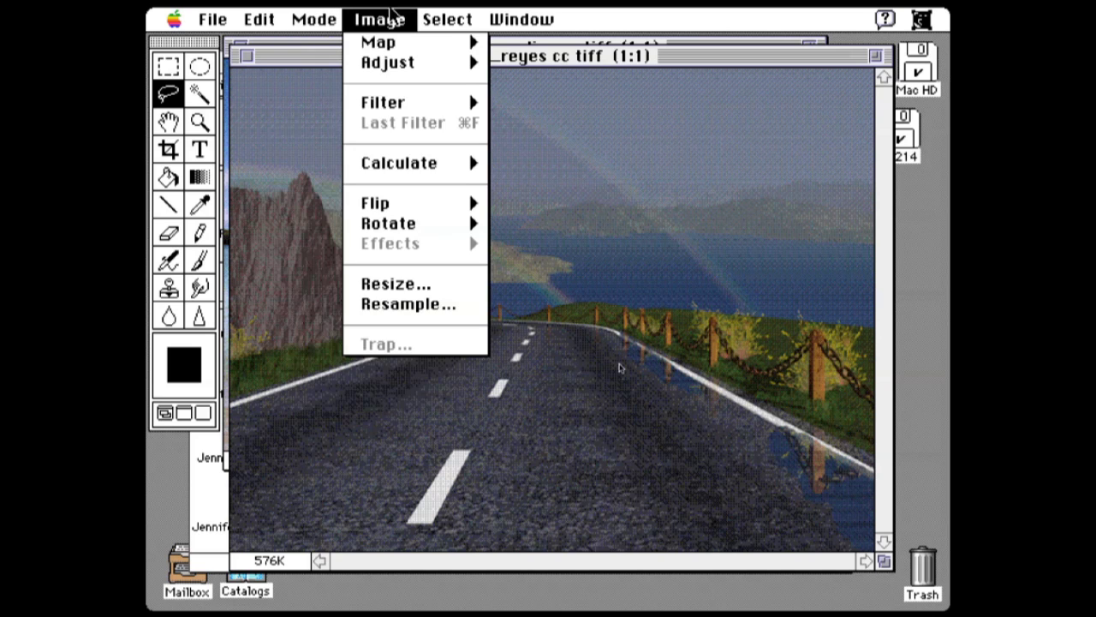
left_click_drag(390, 13, 534, 364)
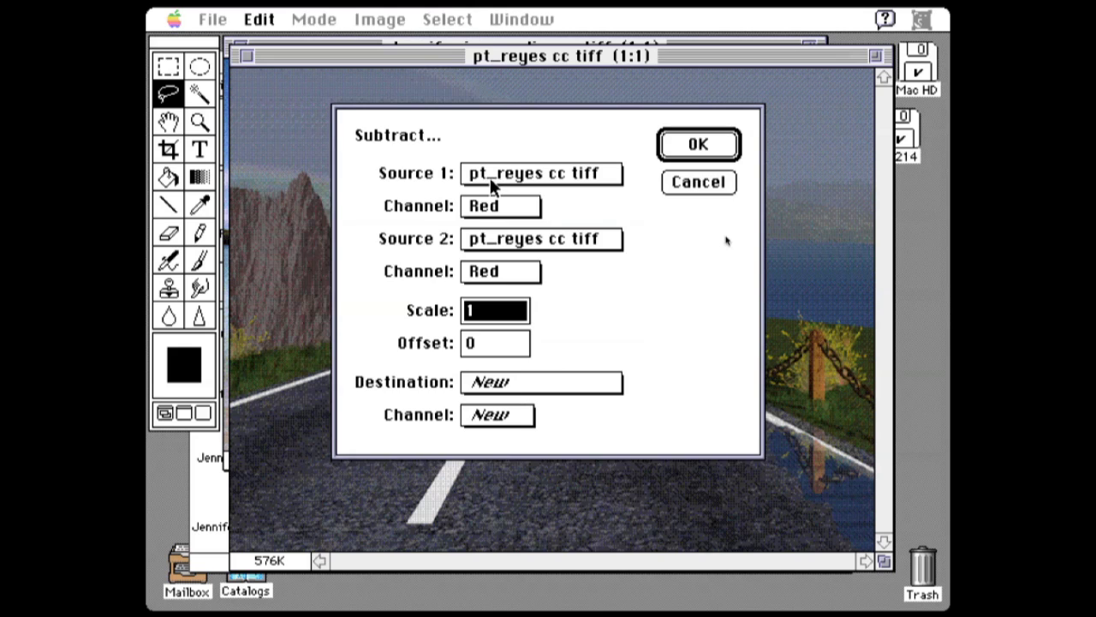
Step: Subtract the Green channel from Blue into a new channel of 'pt_reyes cc tiff'
left_click_drag(487, 205, 488, 293)
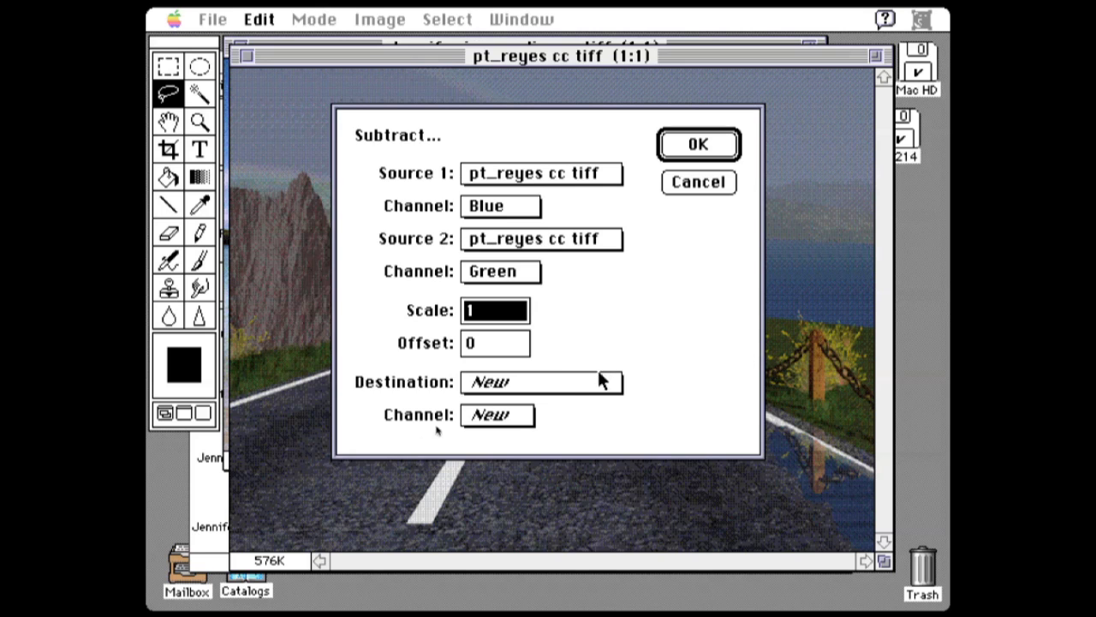
left_click_drag(578, 384, 577, 365)
left_click_drag(496, 416, 501, 418)
left_click(699, 145)
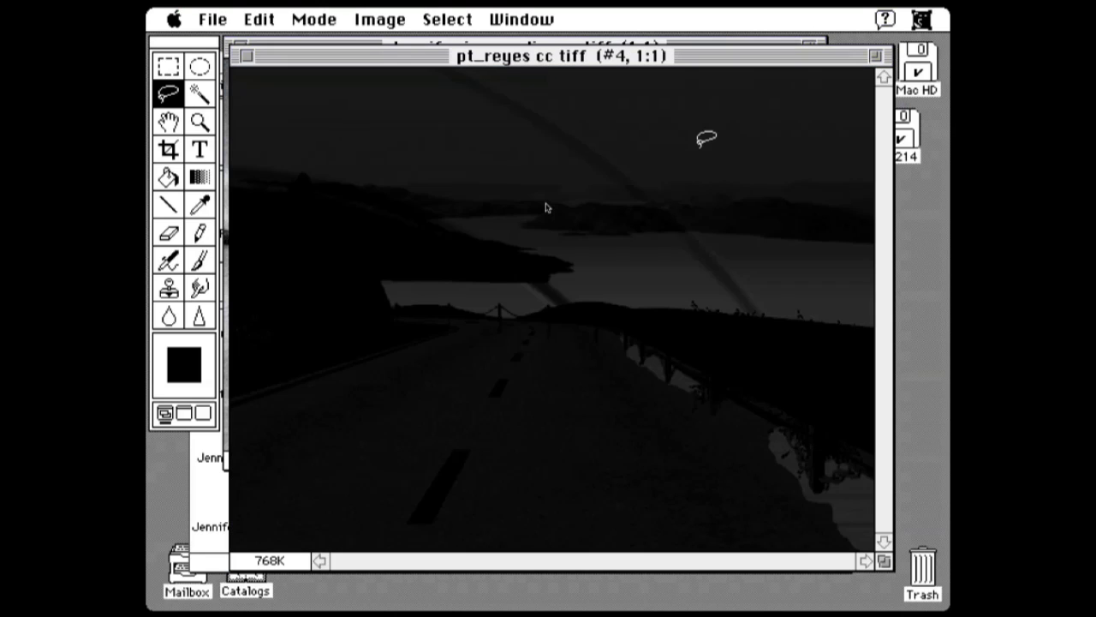
Step: Brighten channel #4 with Levels, setting the white input to 78
key("super+l")
left_click_drag(648, 318, 435, 321)
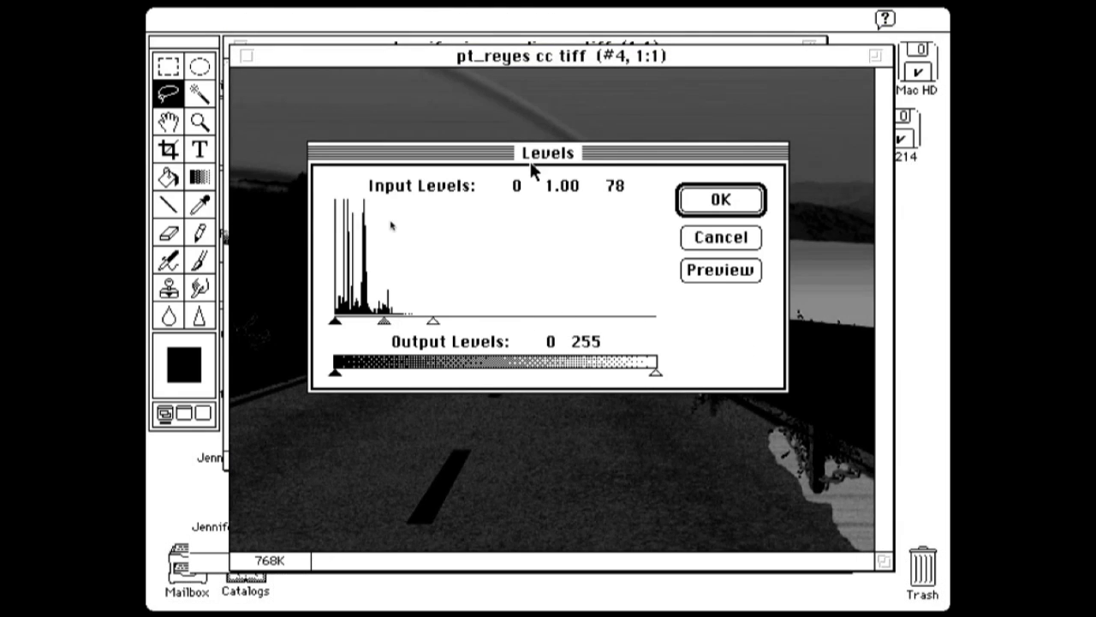
left_click_drag(519, 155, 498, 383)
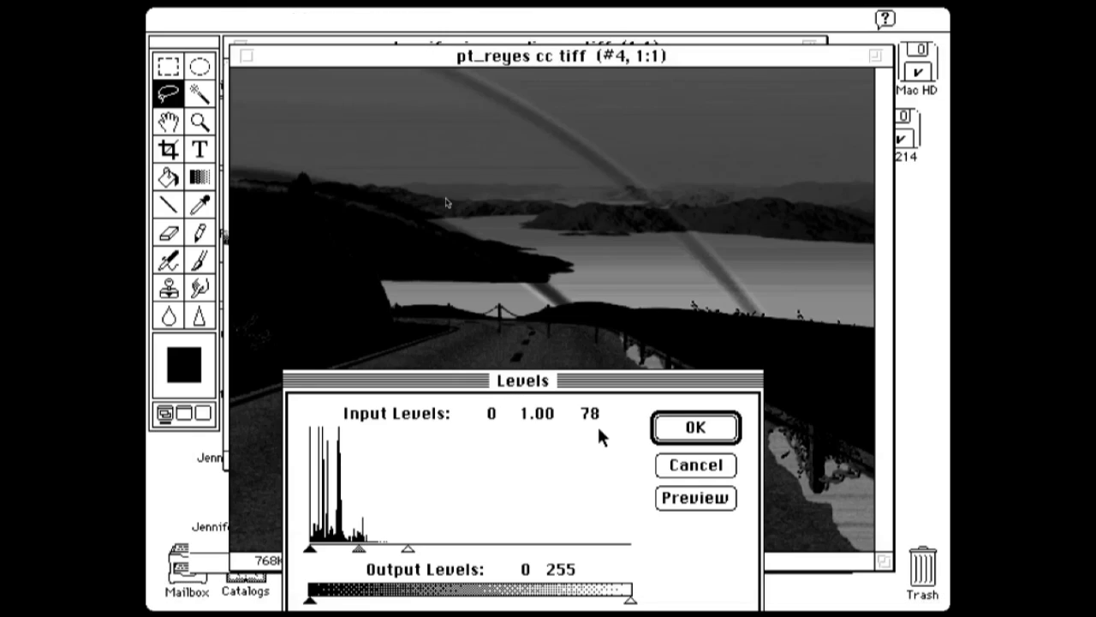
left_click(671, 426)
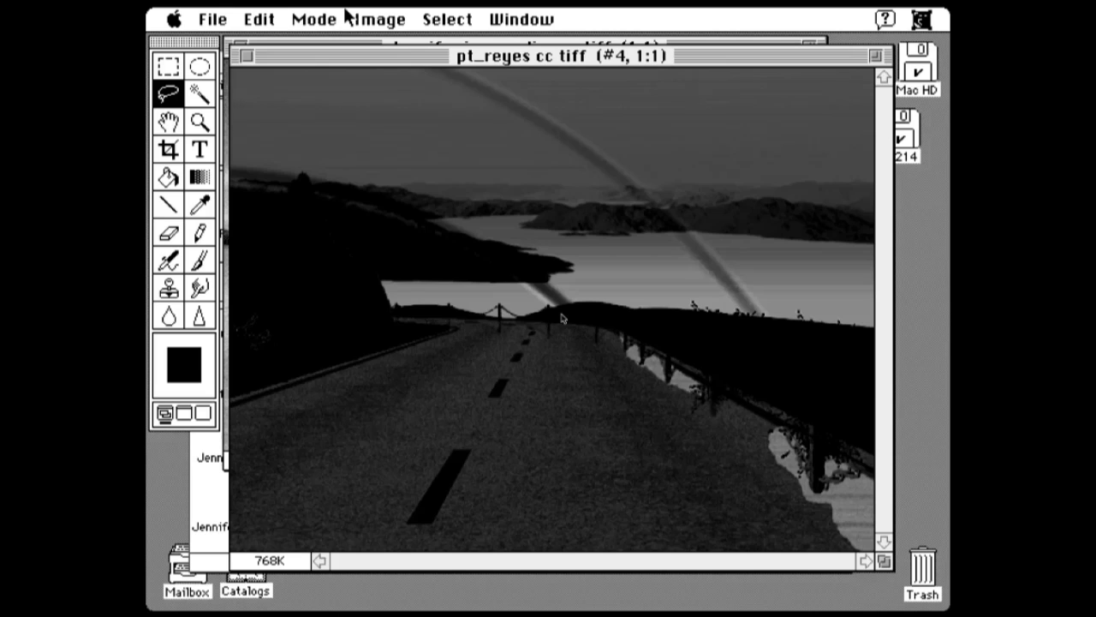
left_click_drag(325, 17, 531, 363)
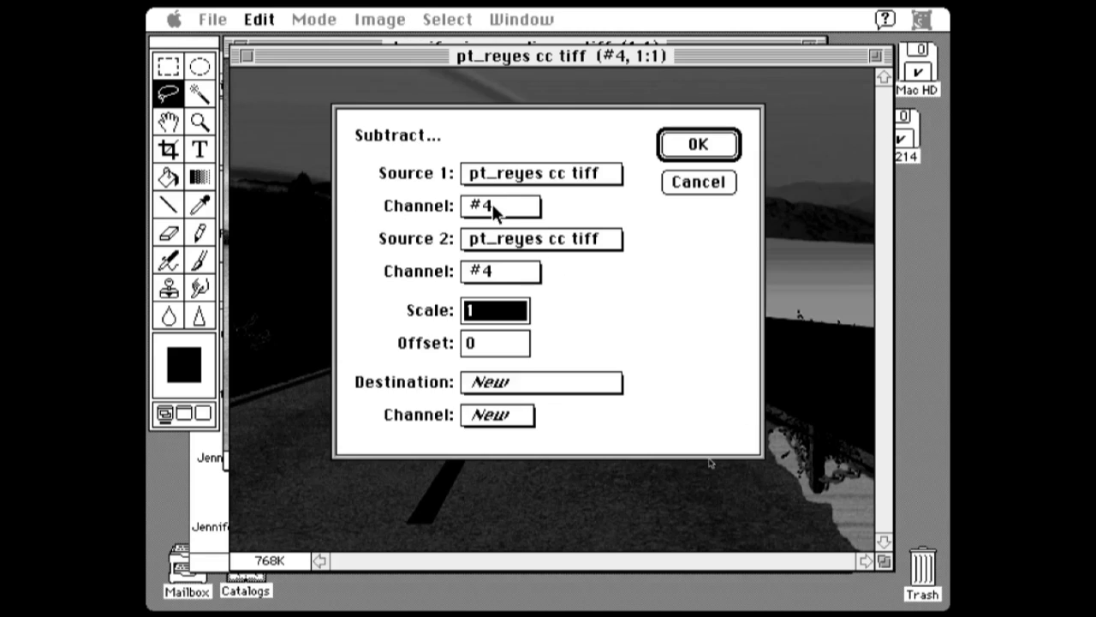
Step: Subtract Red from Blue into a new channel #5 of 'pt_reyes cc tiff'
left_click_drag(494, 203, 502, 183)
left_click_drag(500, 268, 501, 214)
left_click_drag(526, 389, 526, 369)
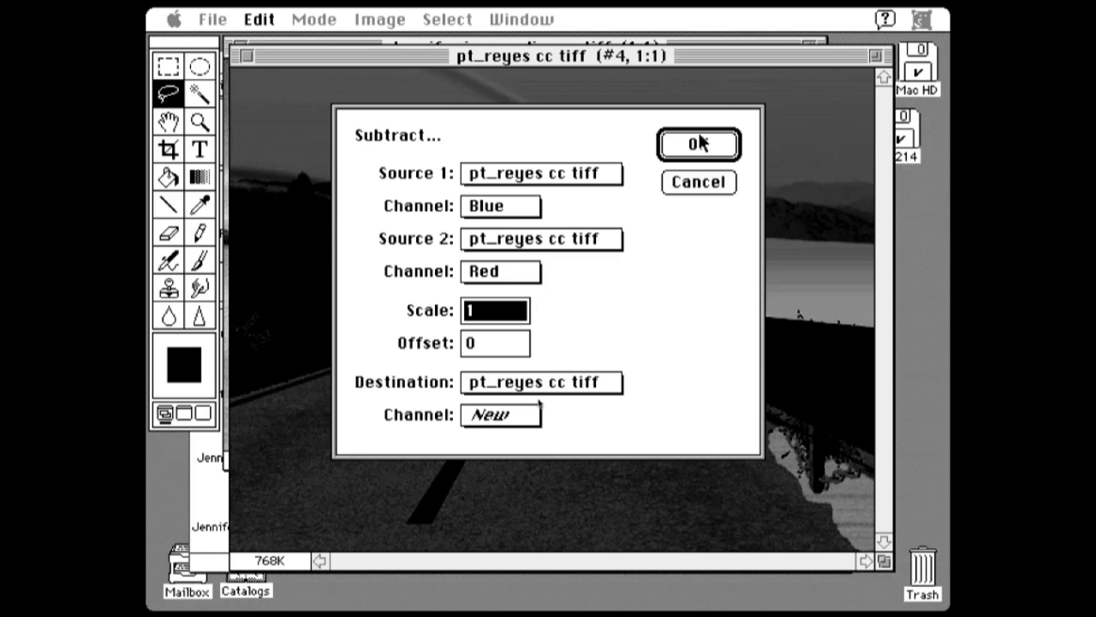
left_click(701, 143)
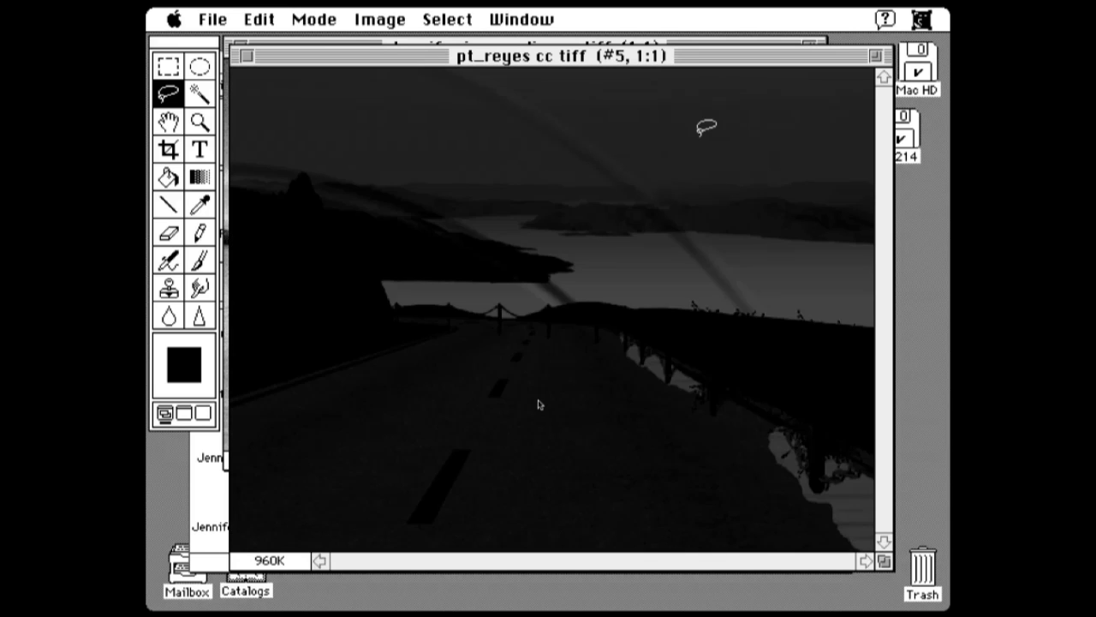
Step: Brighten channel #5 with Levels, lowering the white input to about 105
key("super+l")
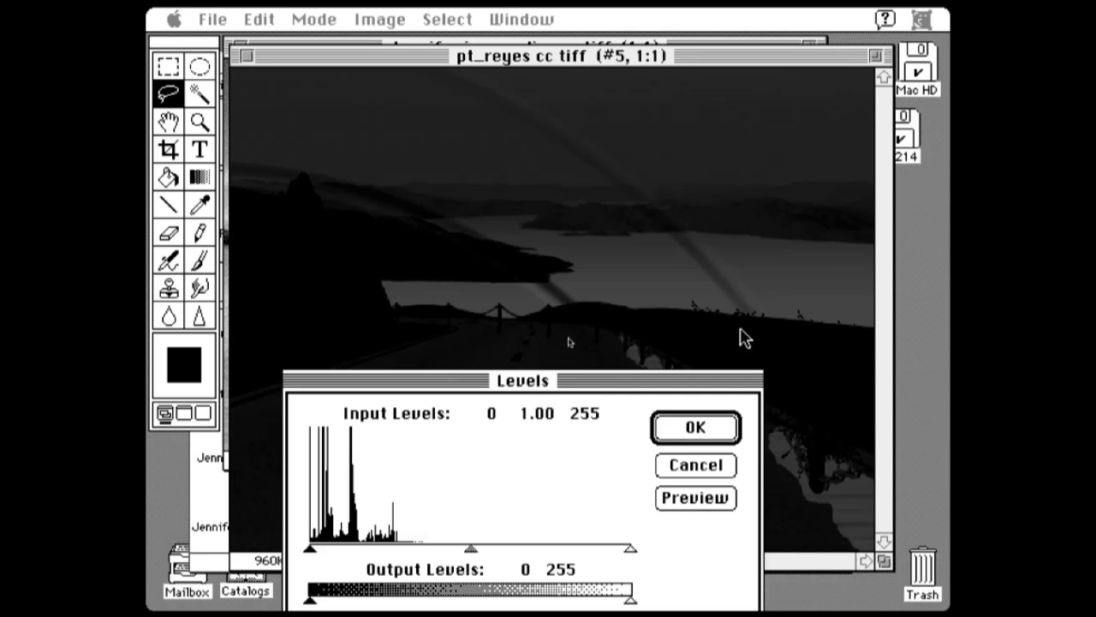
left_click_drag(630, 547, 440, 548)
left_click(698, 426)
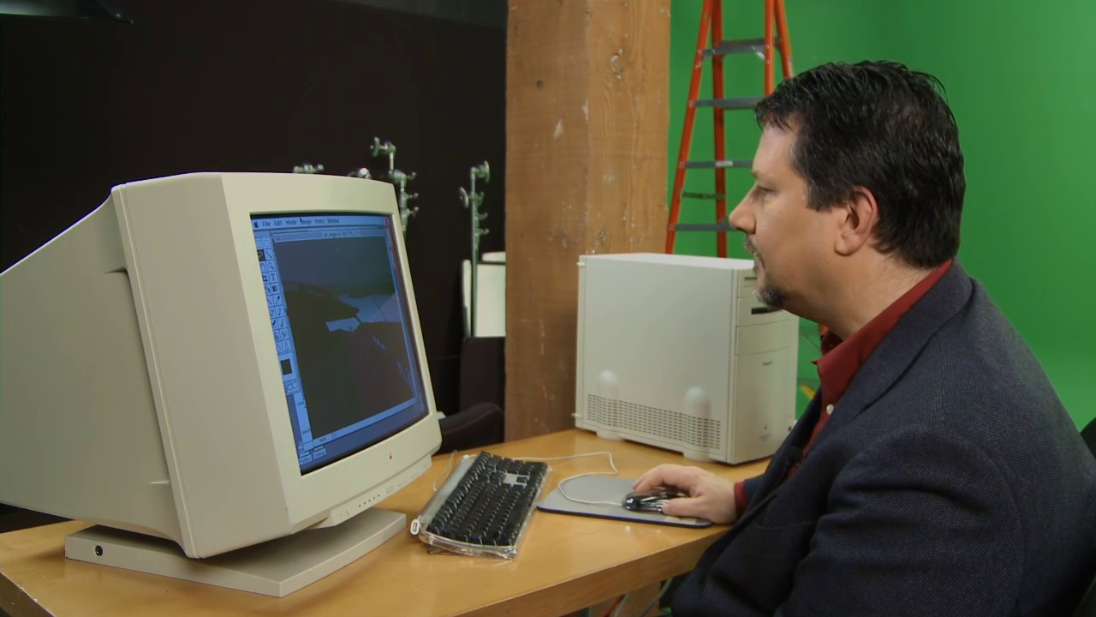
Step: Return to the RGB composite to load the water mask as a selection
left_click(319, 219)
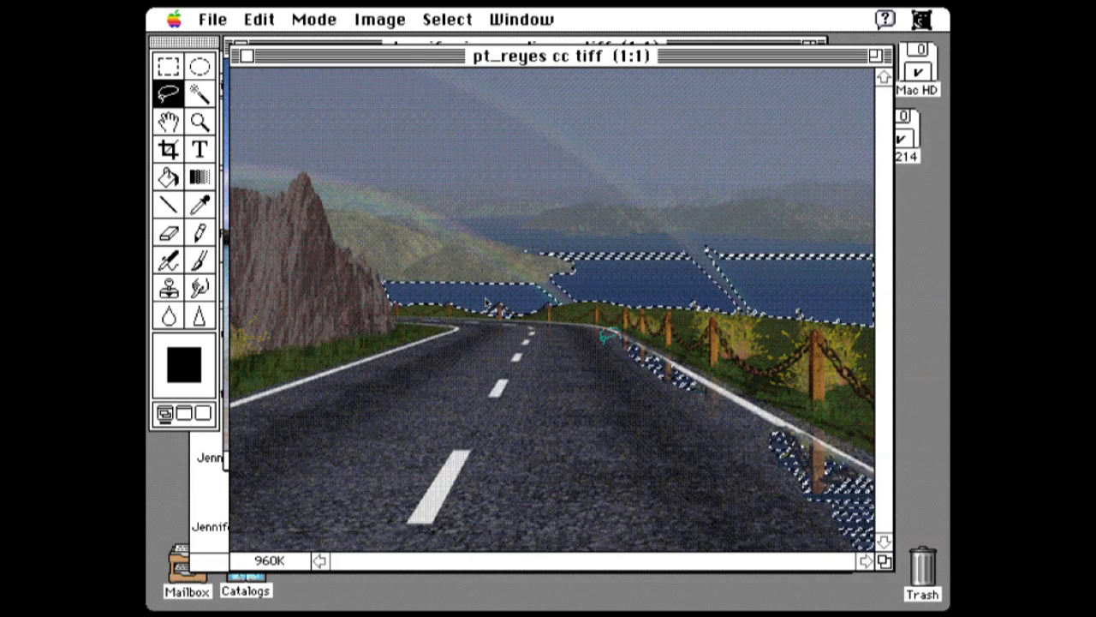
Step: Hide the selection edges and shift the masked water's hue by -45 in Hue/Saturation
key("super+g")
key("super+h")
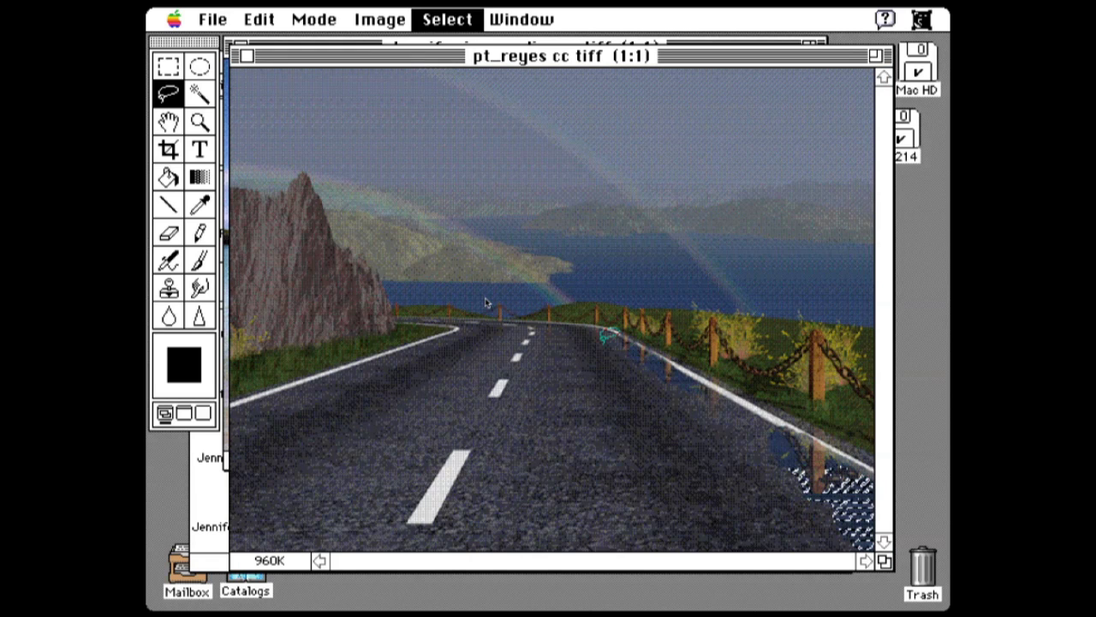
key("super+u")
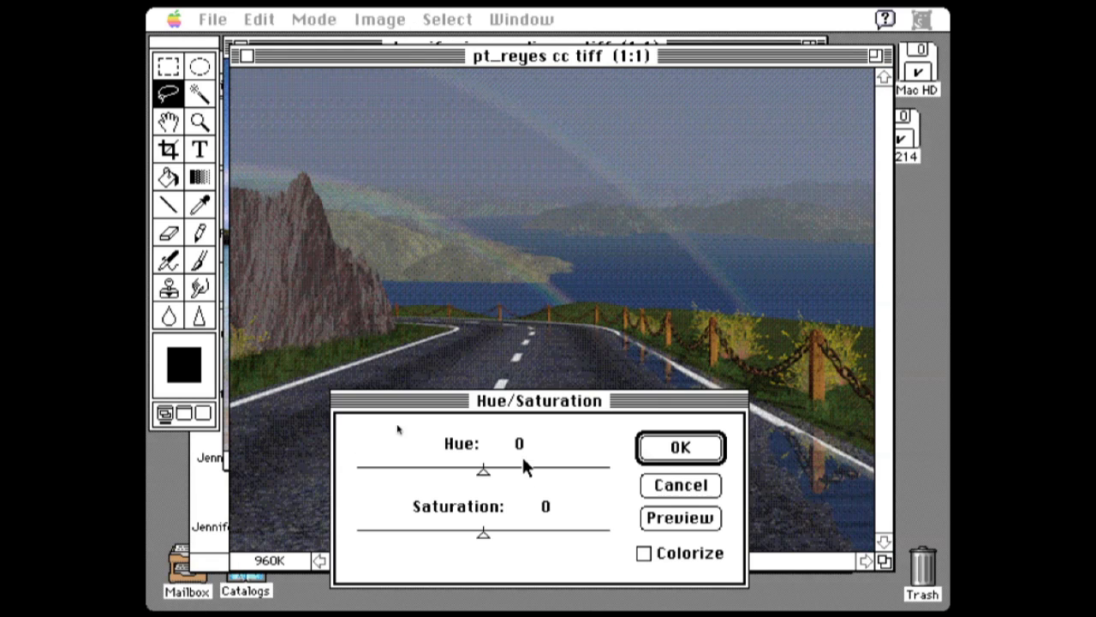
left_click_drag(483, 470, 450, 467)
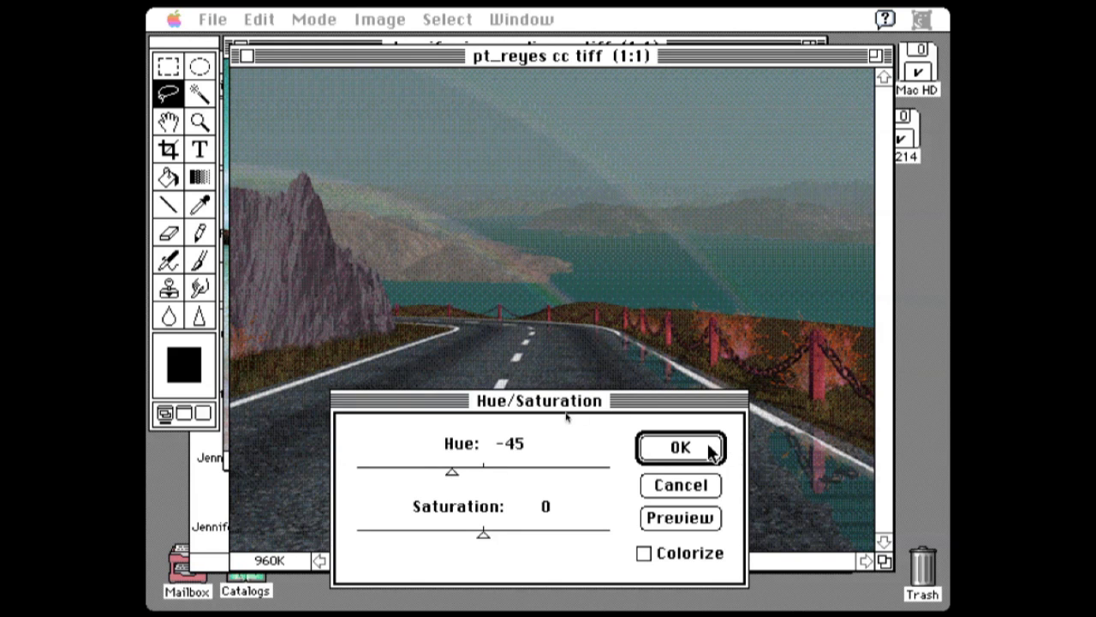
left_click(709, 449)
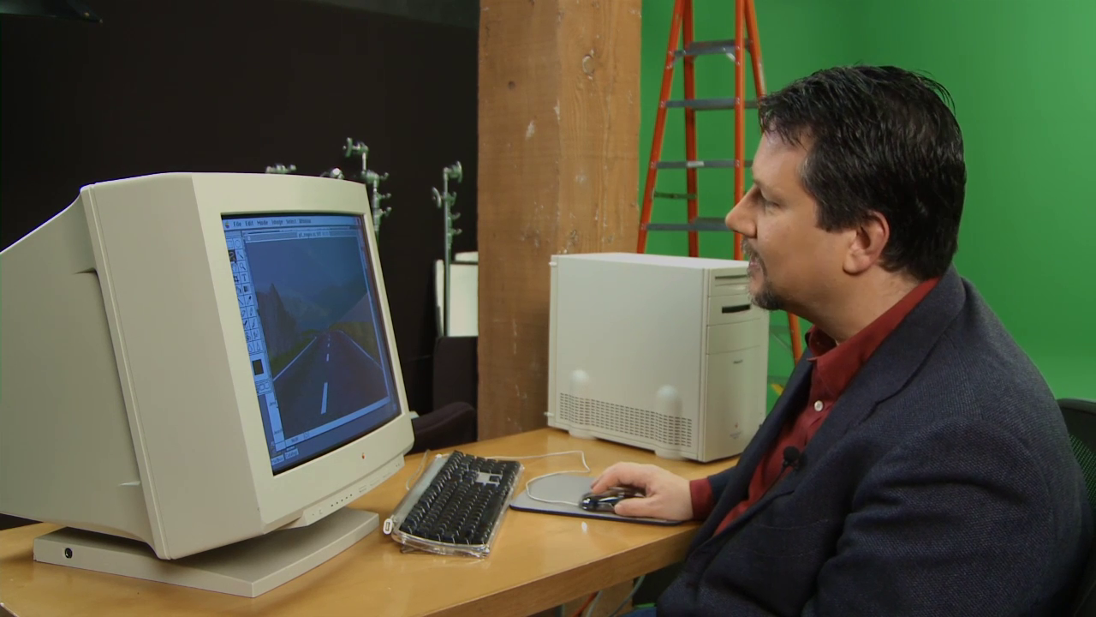
Step: Bring up the Lasso tool's options, showing its 1-pixel feather
left_click_drag(289, 222, 300, 257)
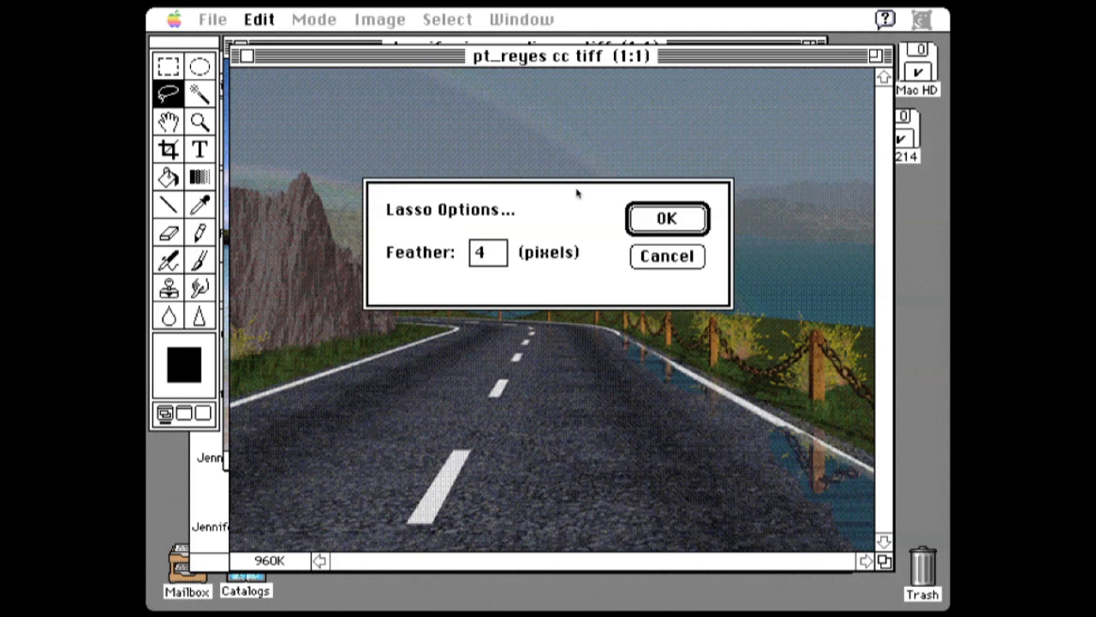
Step: Use a 4-pixel feather and drop a copied water-and-fence patch at the road's left edge
key("Return")
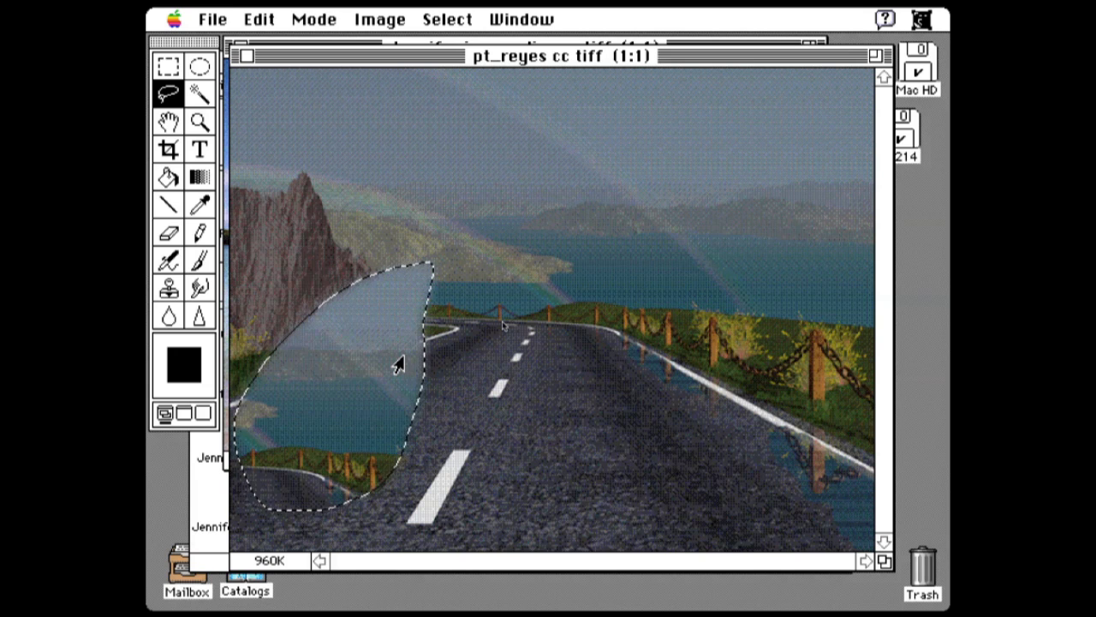
left_click(440, 353)
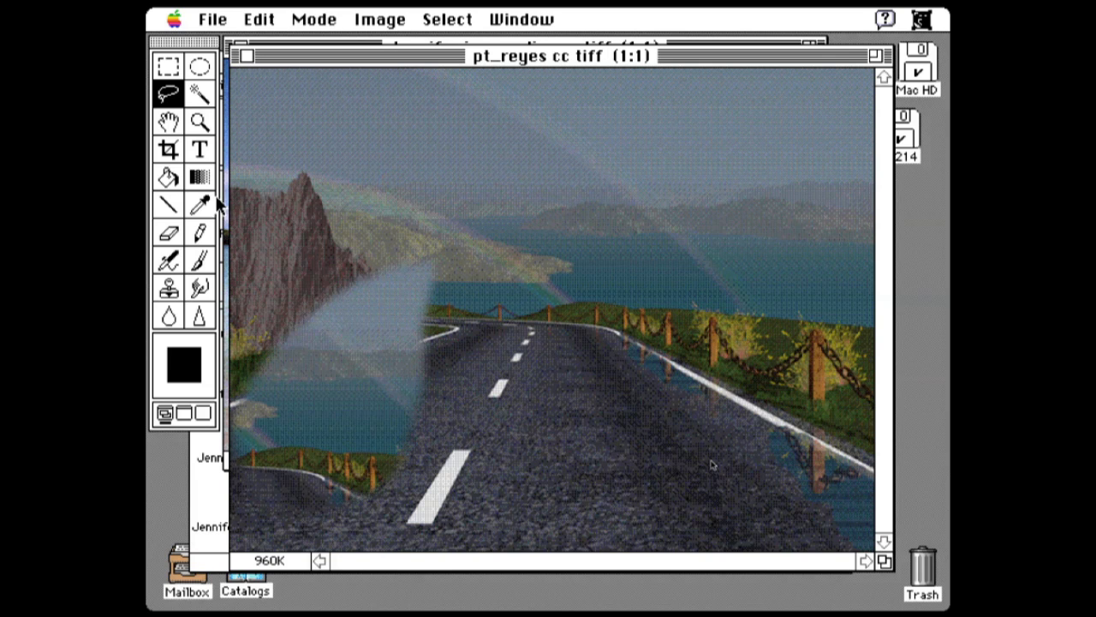
Step: Select the Paintbrush with a large round brush
left_click(198, 260)
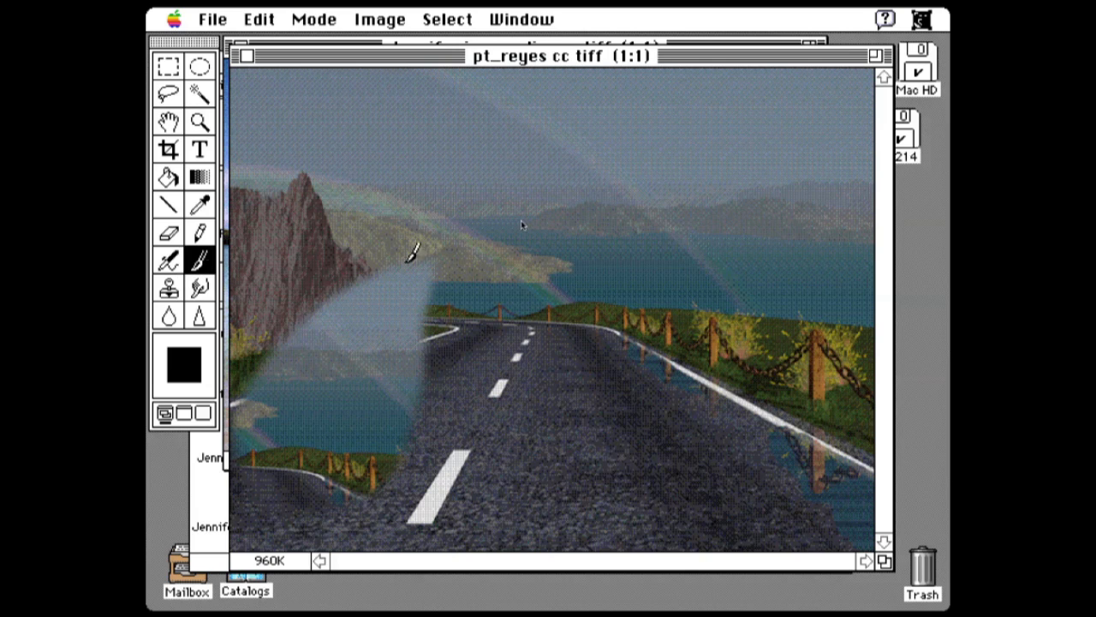
double_click(200, 261)
left_click(470, 207)
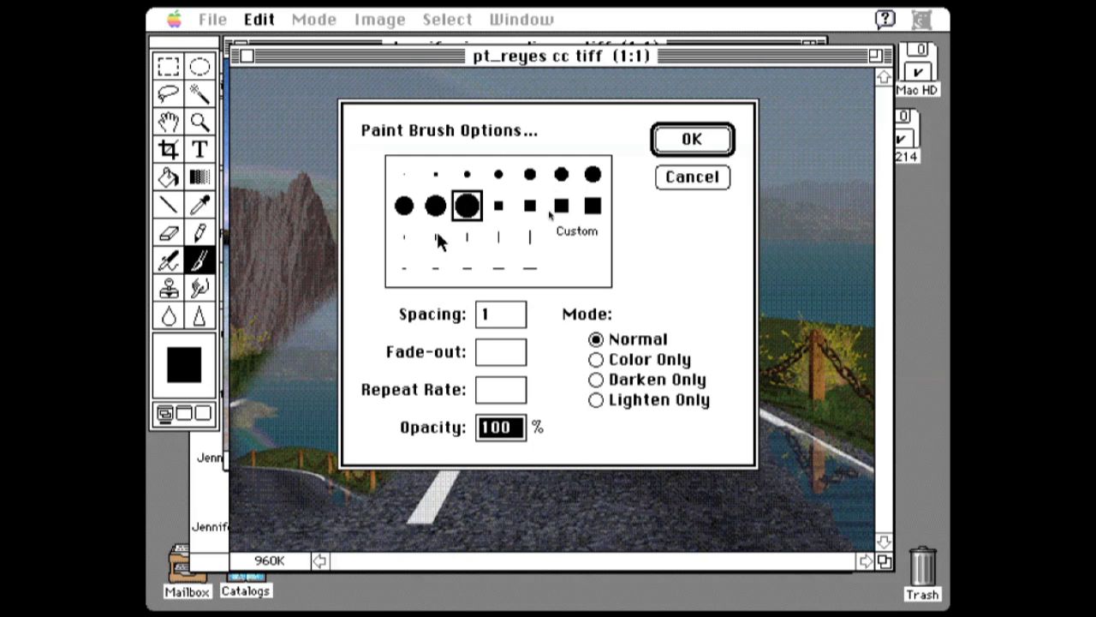
left_click(654, 145)
Step: Set the foreground colour to bright red
left_click(185, 364)
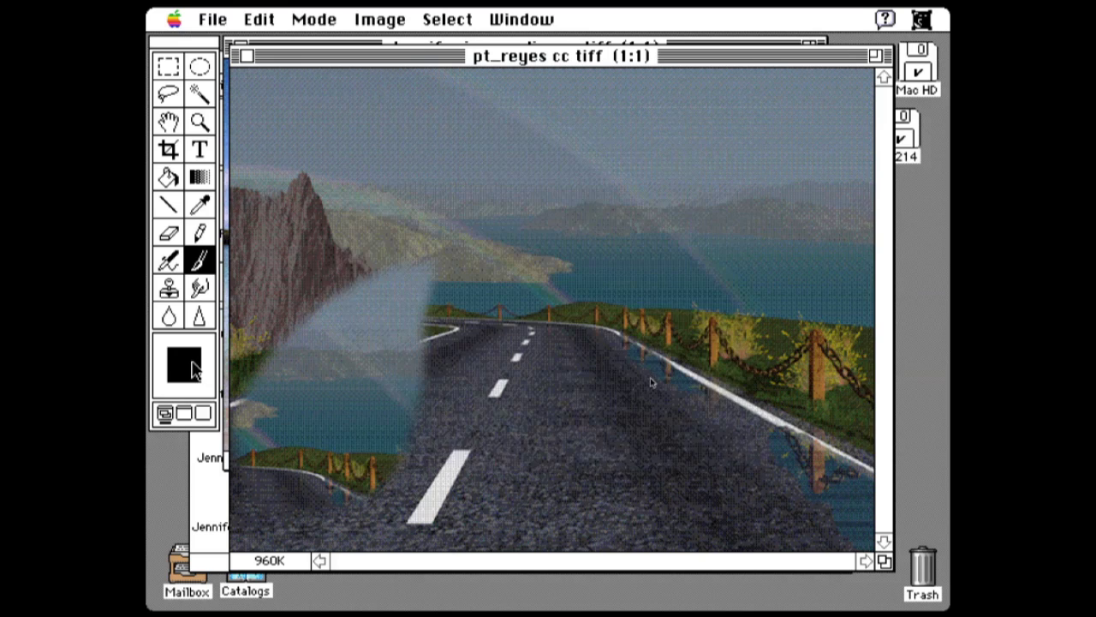
left_click(530, 195)
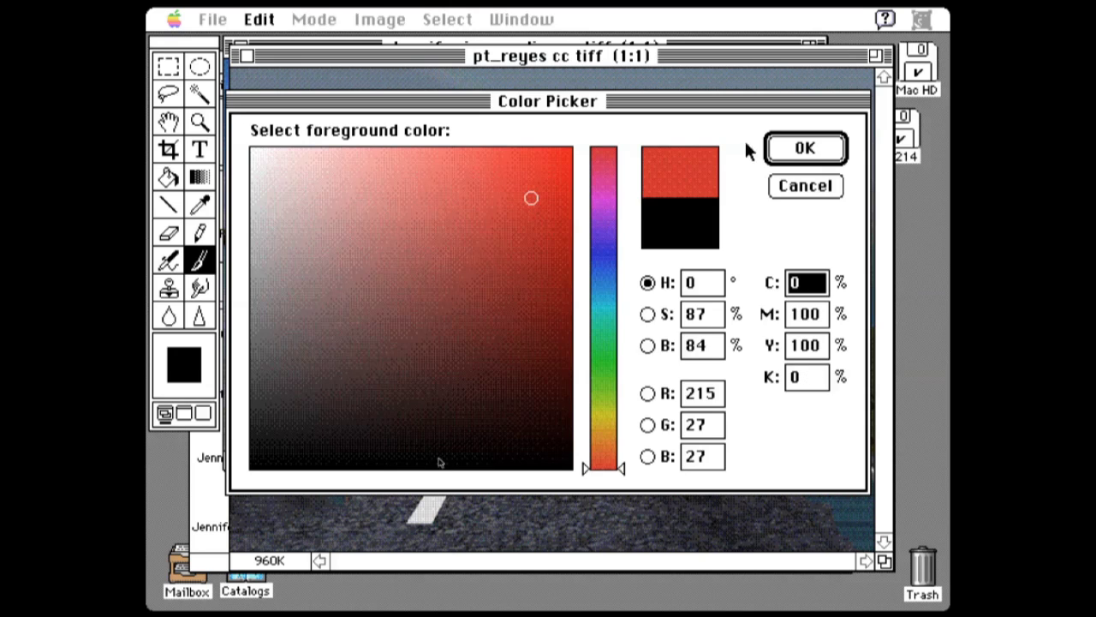
left_click(785, 149)
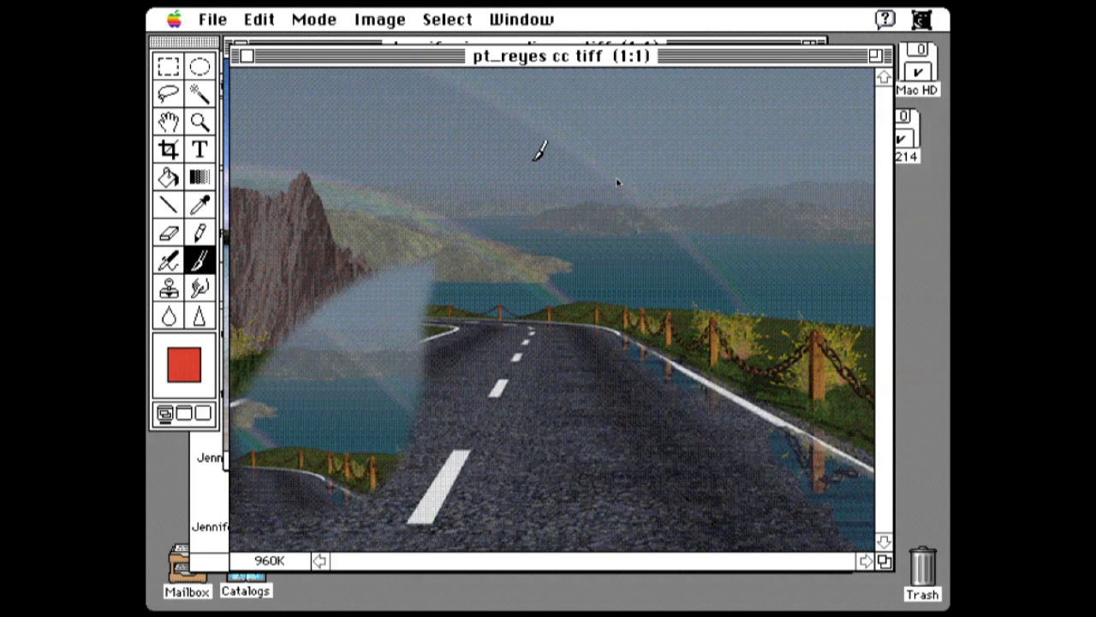
Step: Paint a red squiggle down to the road horizon and magnify it to 4:1
left_click_drag(515, 264, 543, 319)
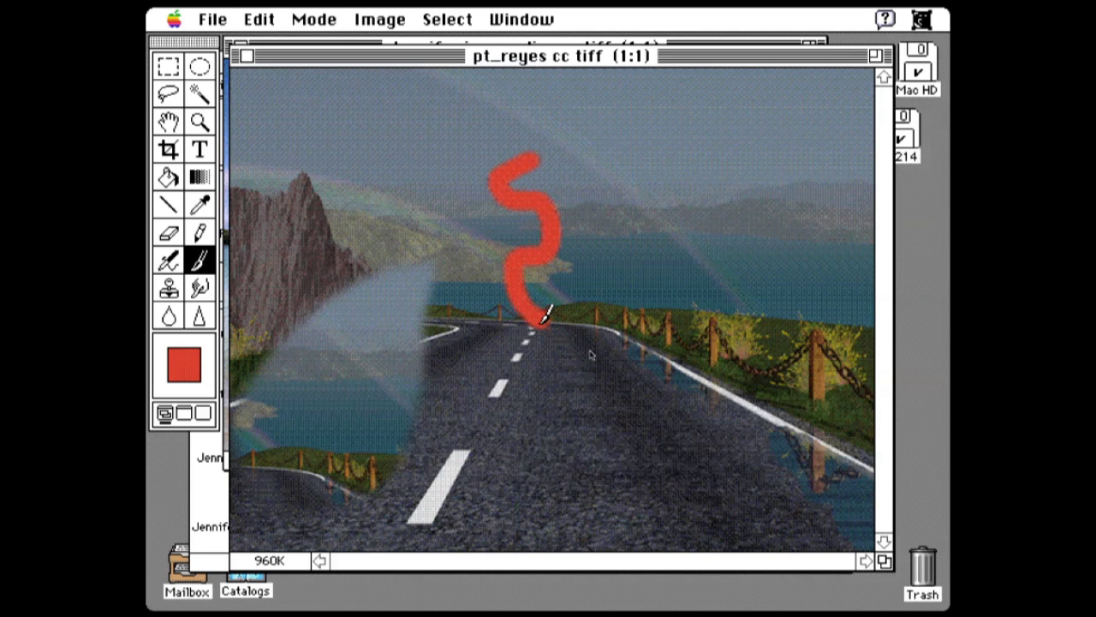
left_click(199, 124)
left_click(485, 231)
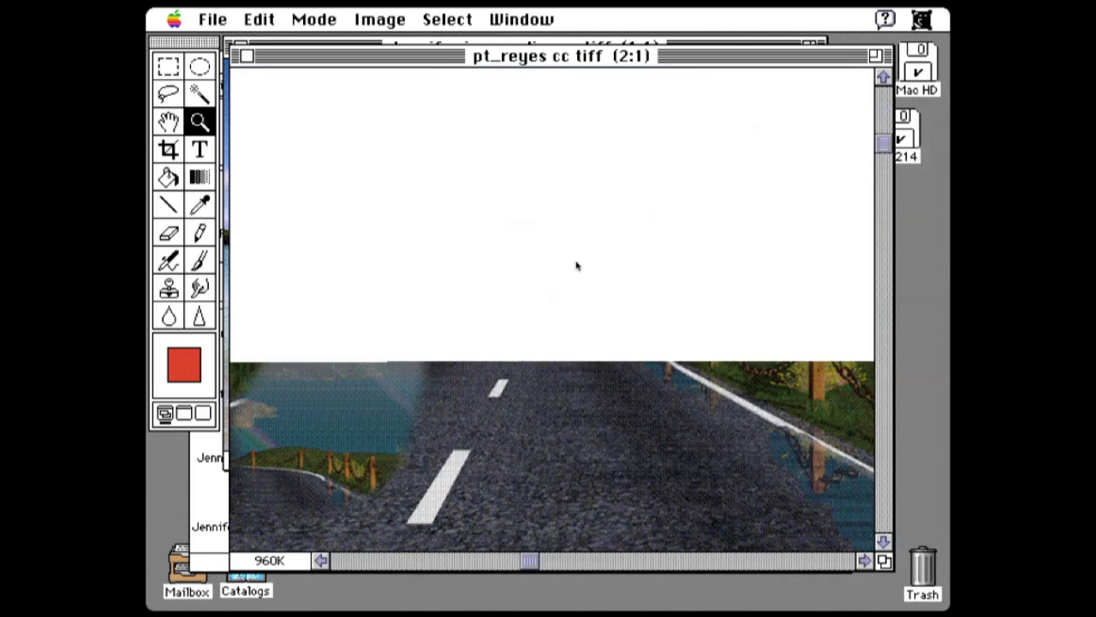
left_click(562, 245)
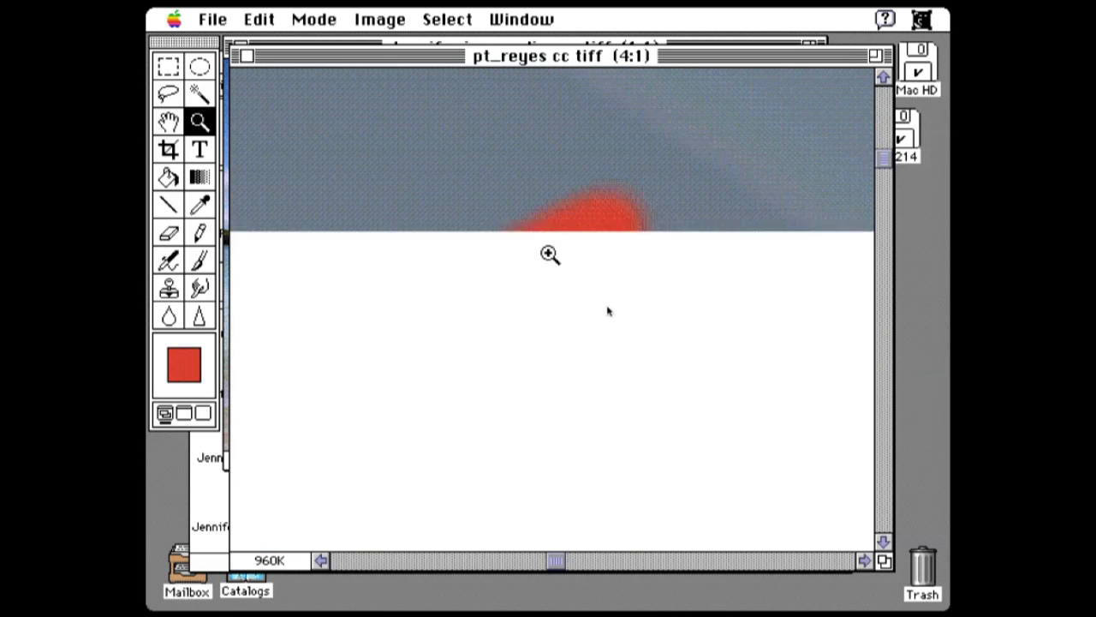